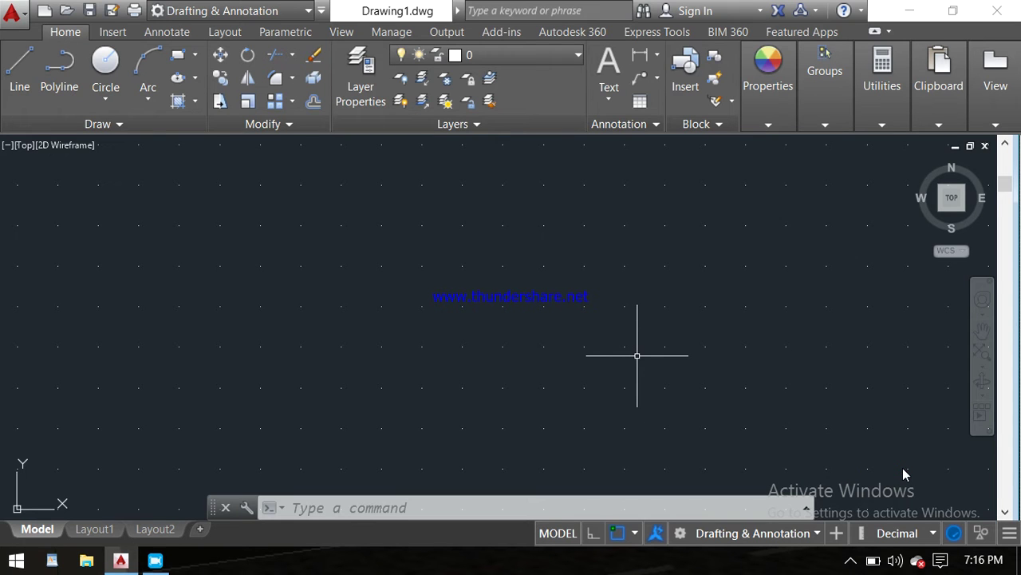
# Draw a small rectangle with RECTANG in the upper-left part of the empty drawing.
pyautogui.scroll(1, 524, 289)
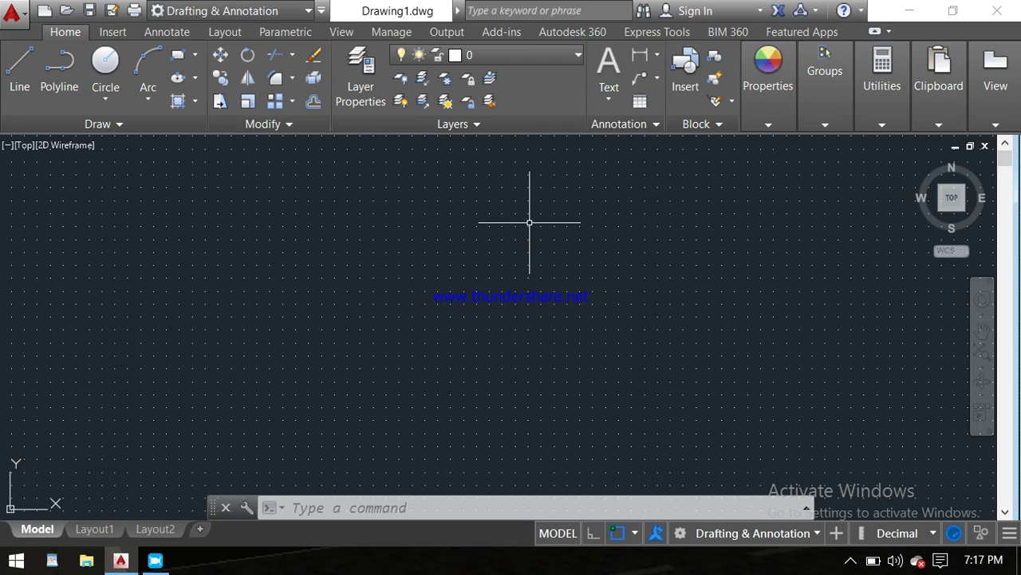
pyautogui.press('Escape')
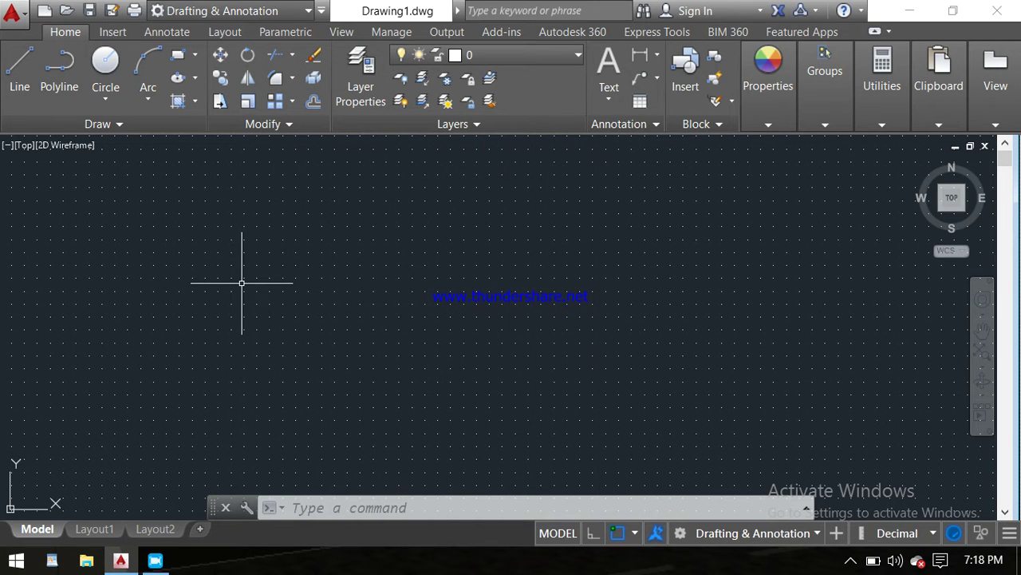
pyautogui.press('Escape')
pyautogui.press('Escape')
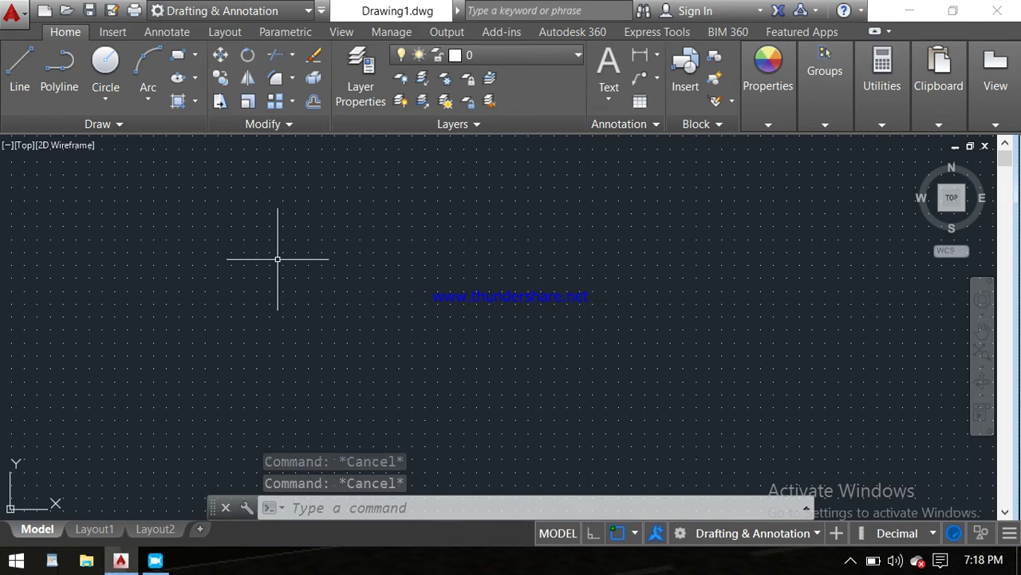
pyautogui.write('re')
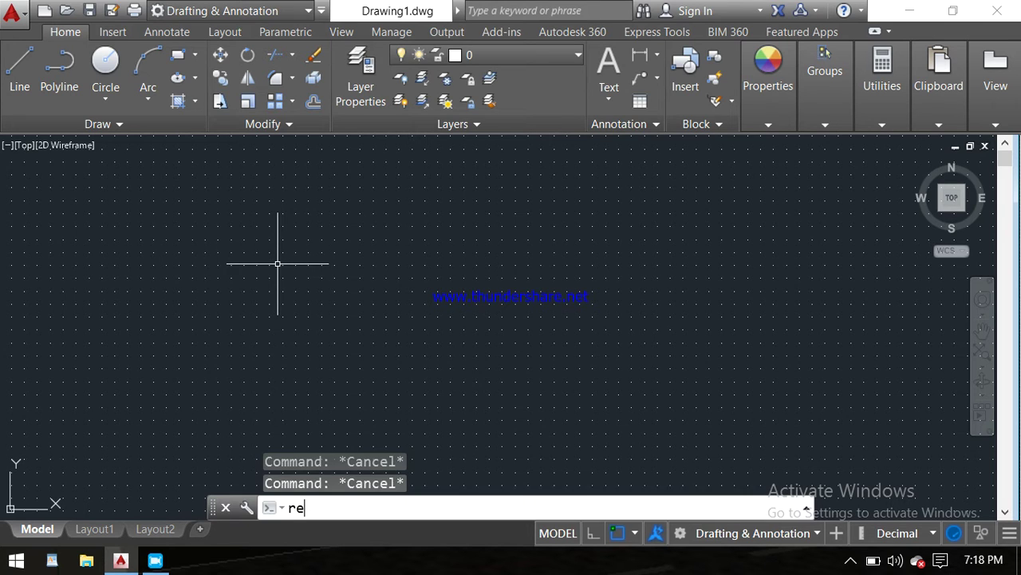
pyautogui.write('c')
pyautogui.press('Return')
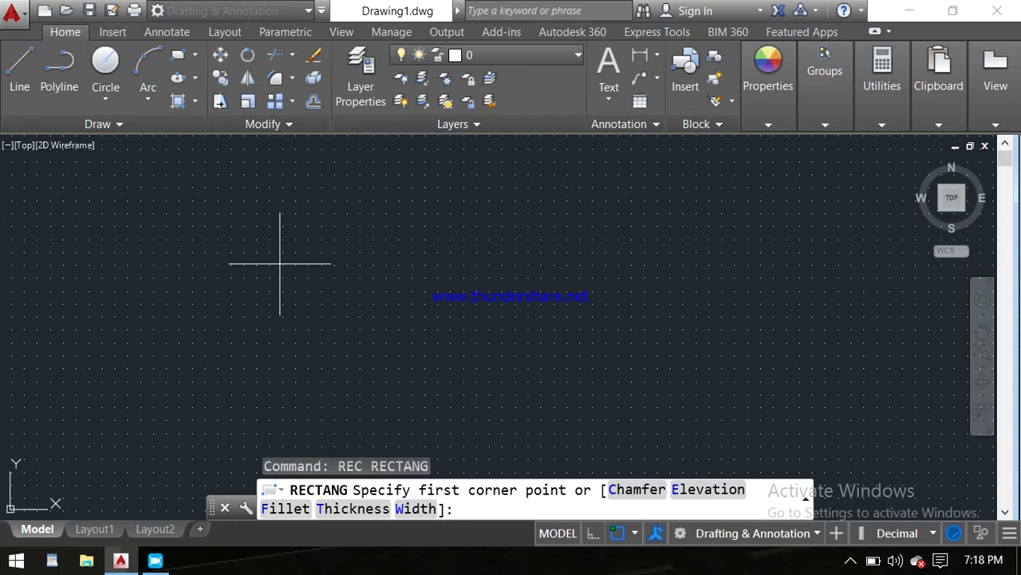
pyautogui.click(283, 264)
pyautogui.click(315, 291)
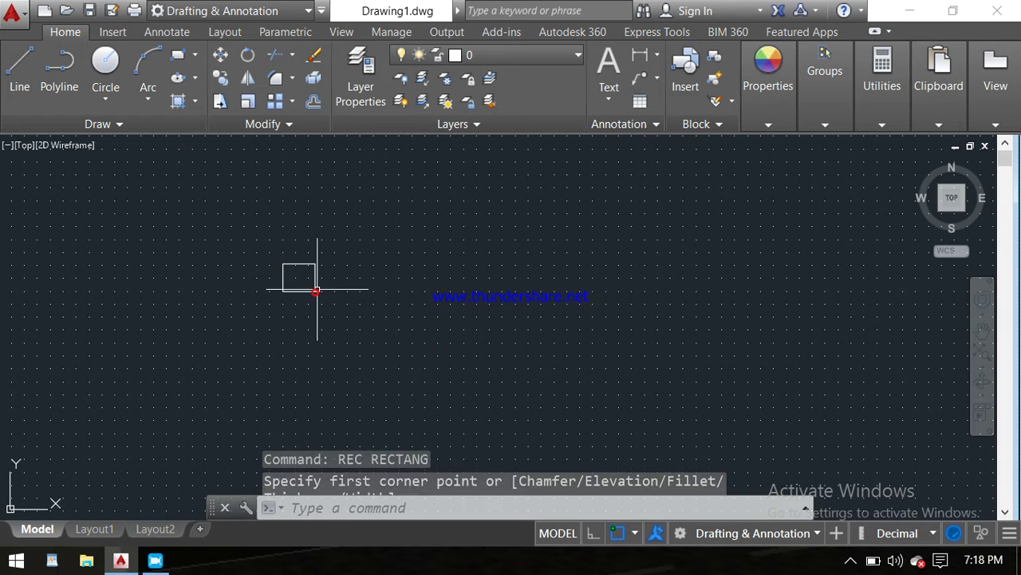
pyautogui.moveTo(346, 264); pyautogui.dragTo(347, 195, button='middle')
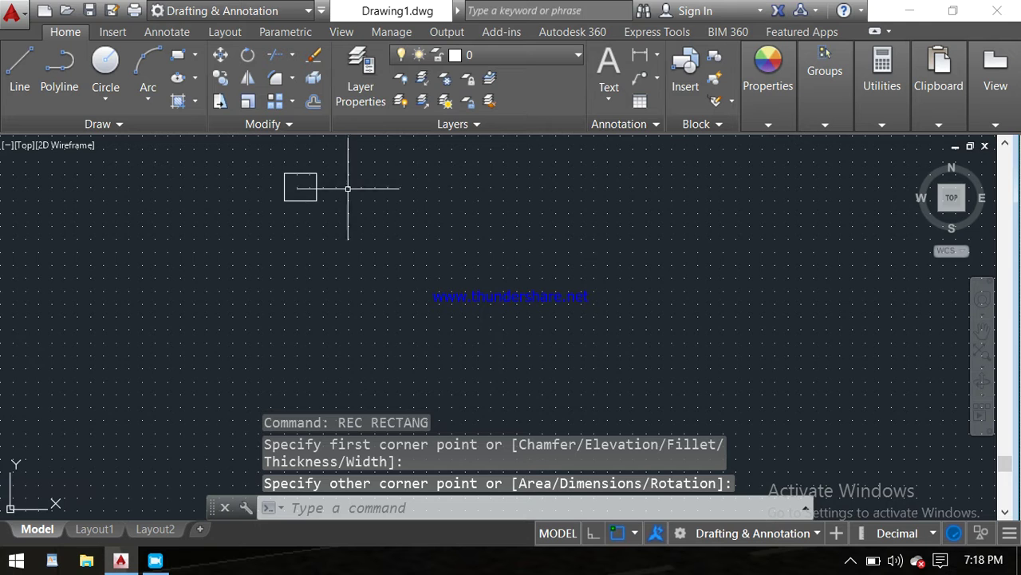
pyautogui.press('Escape')
pyautogui.press('Escape')
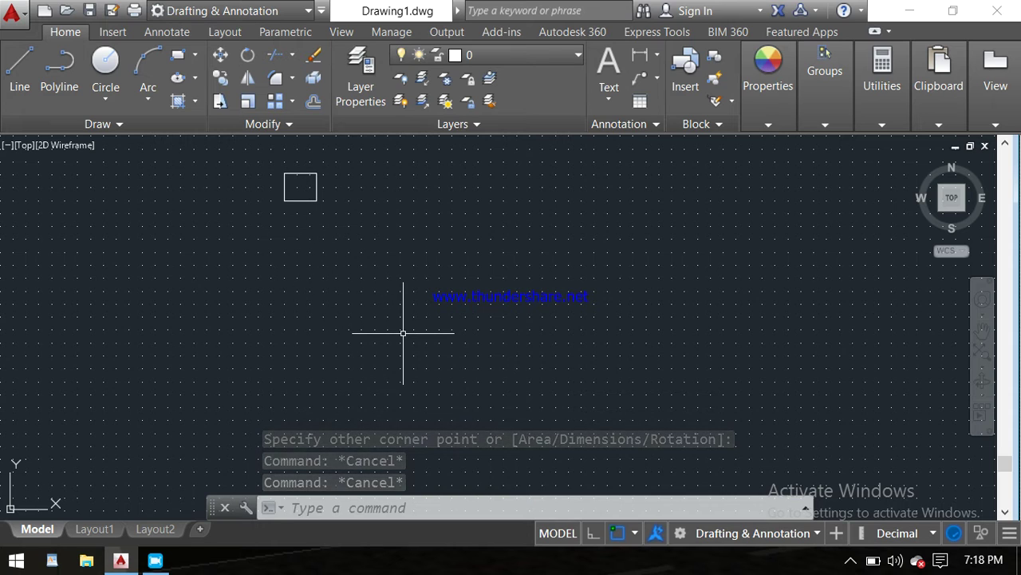
# Start ARRAY on the rectangle as a Rectangular array, previewing 4 columns by 3 rows.
pyautogui.write('ar')
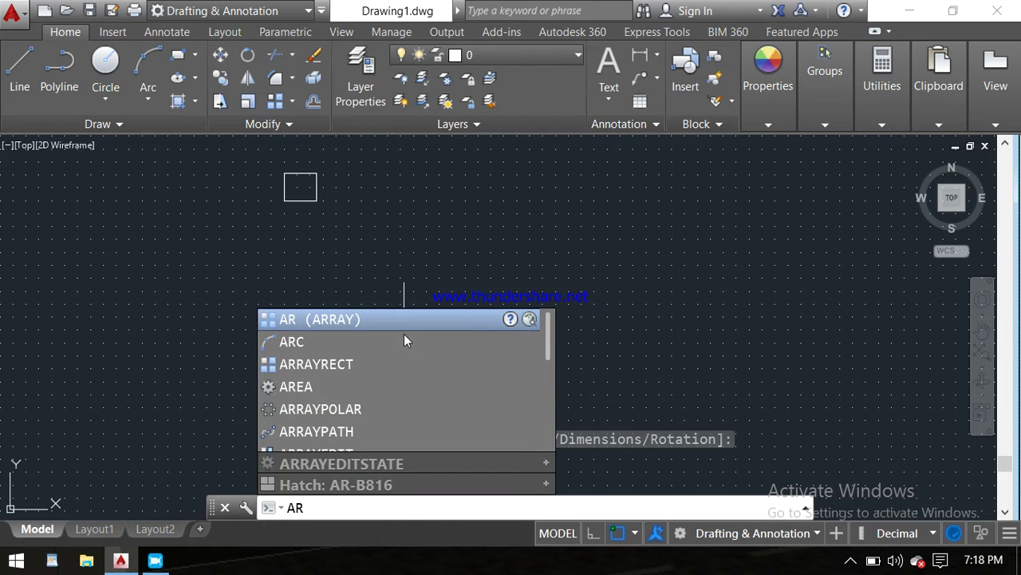
pyautogui.press('Return')
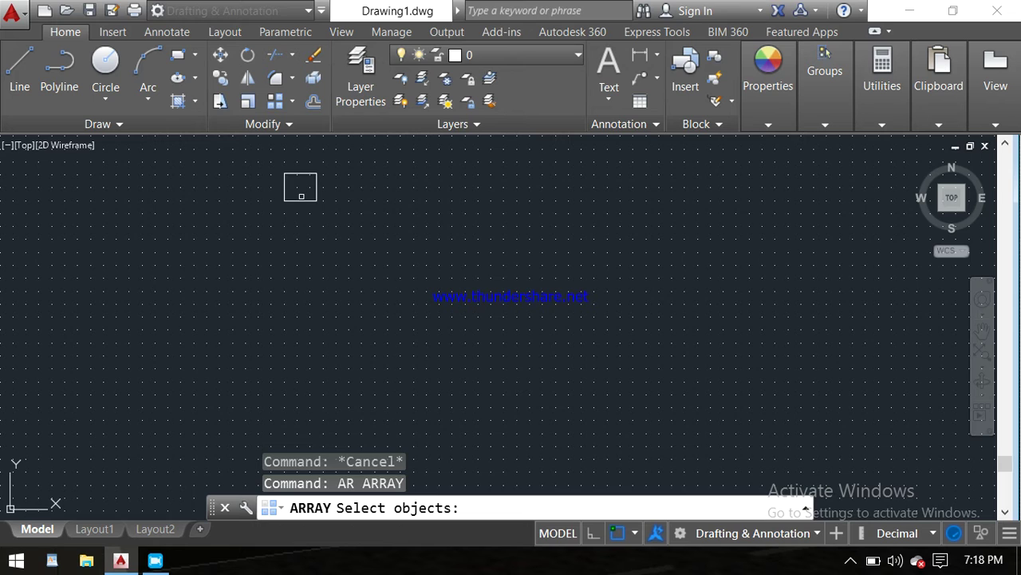
pyautogui.click(302, 197)
pyautogui.press('Return')
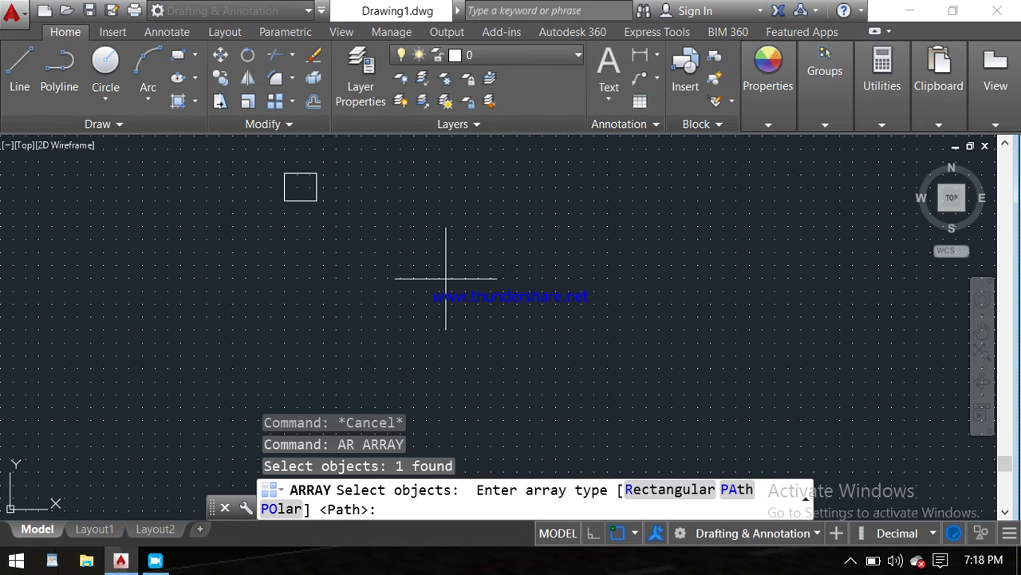
pyautogui.moveTo(445, 278); pyautogui.dragTo(443, 318, button='middle')
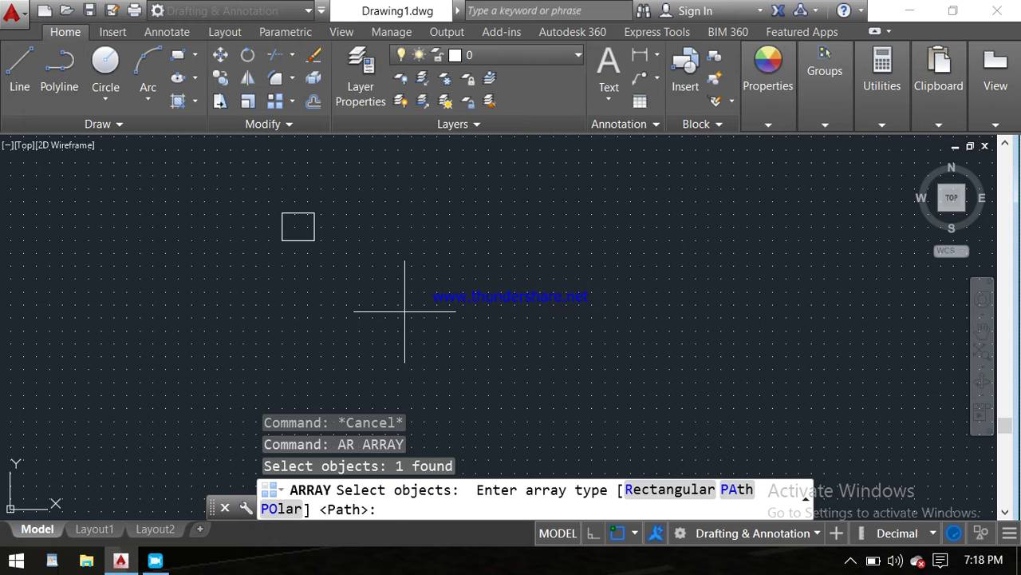
pyautogui.write('r')
pyautogui.press('Return')
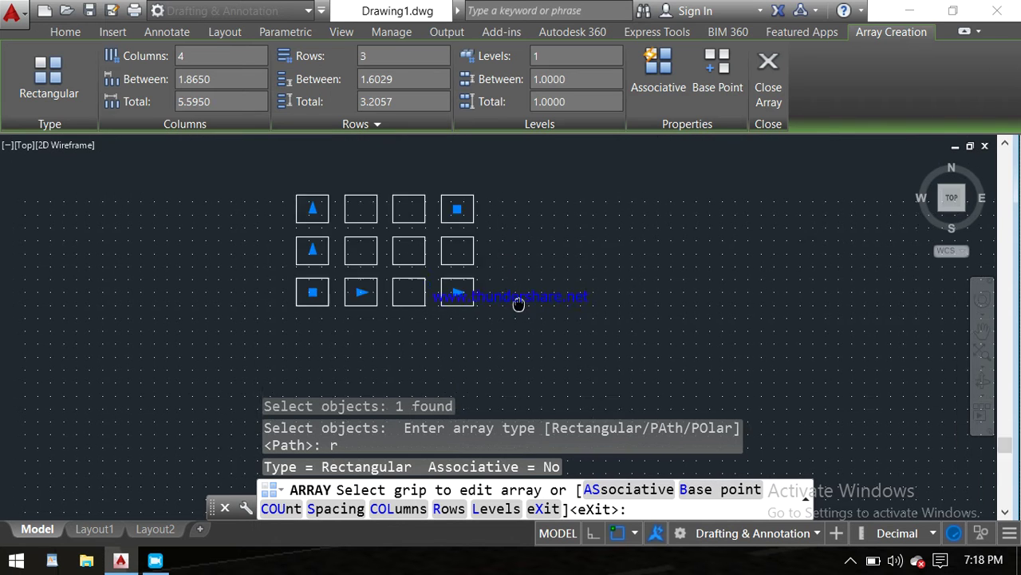
pyautogui.moveTo(537, 339); pyautogui.dragTo(537, 336, button='middle')
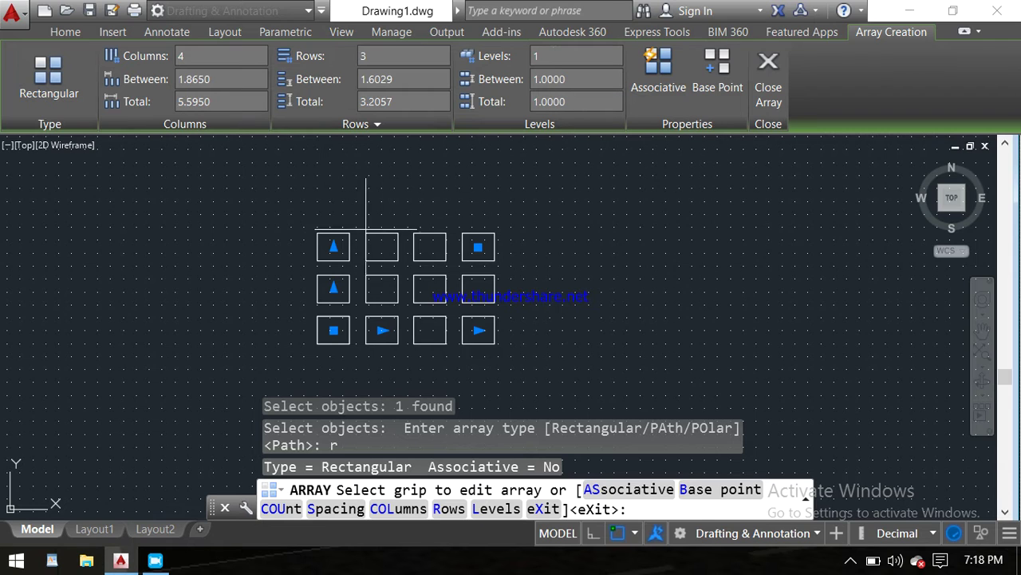
pyautogui.click(334, 245)
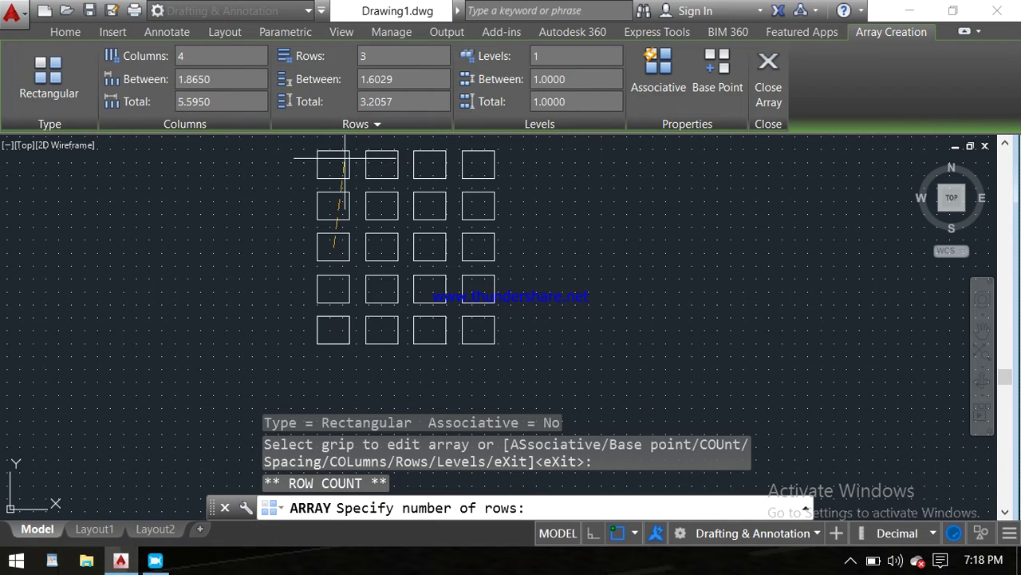
pyautogui.click(335, 232)
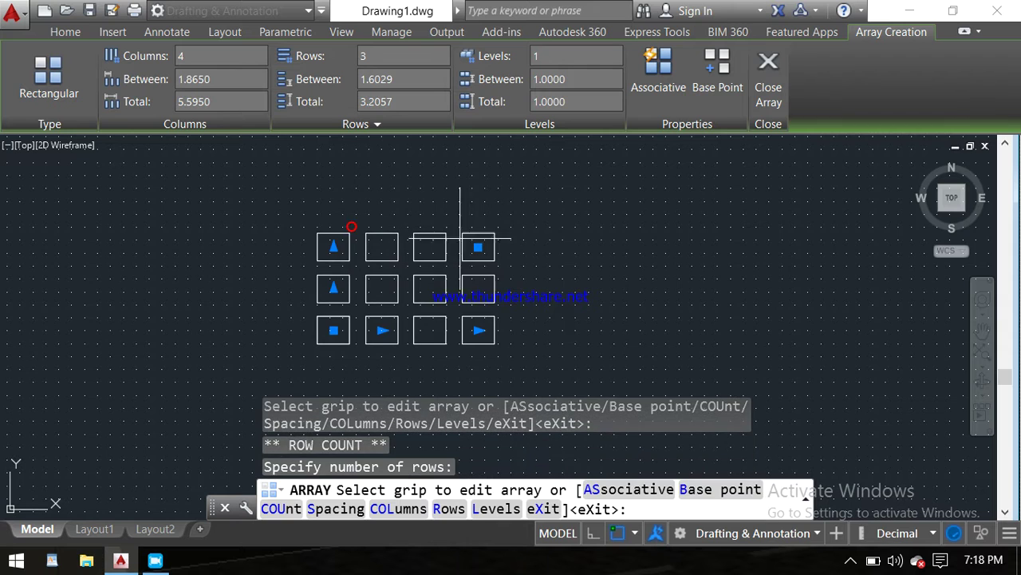
pyautogui.click(480, 329)
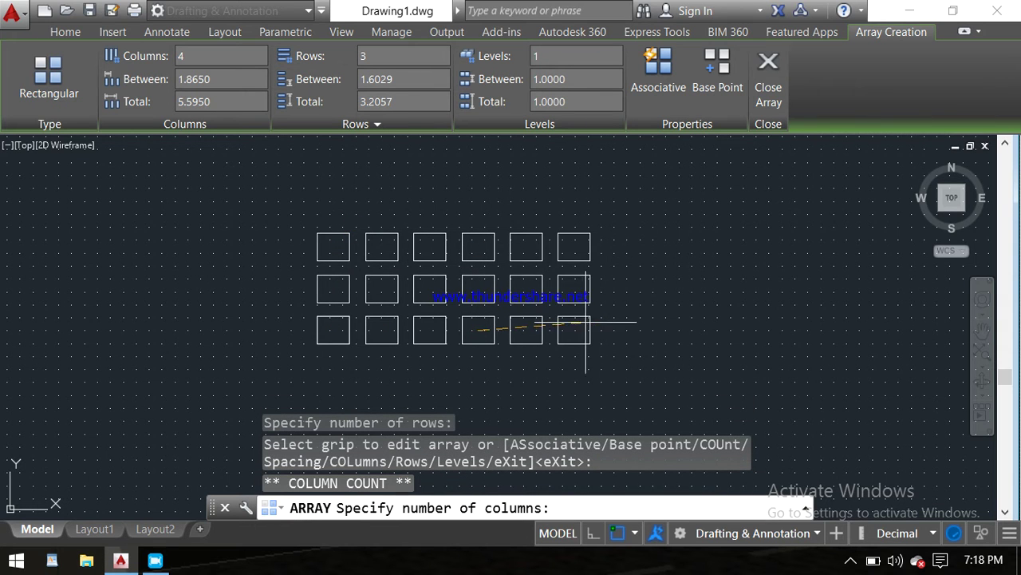
pyautogui.click(542, 300)
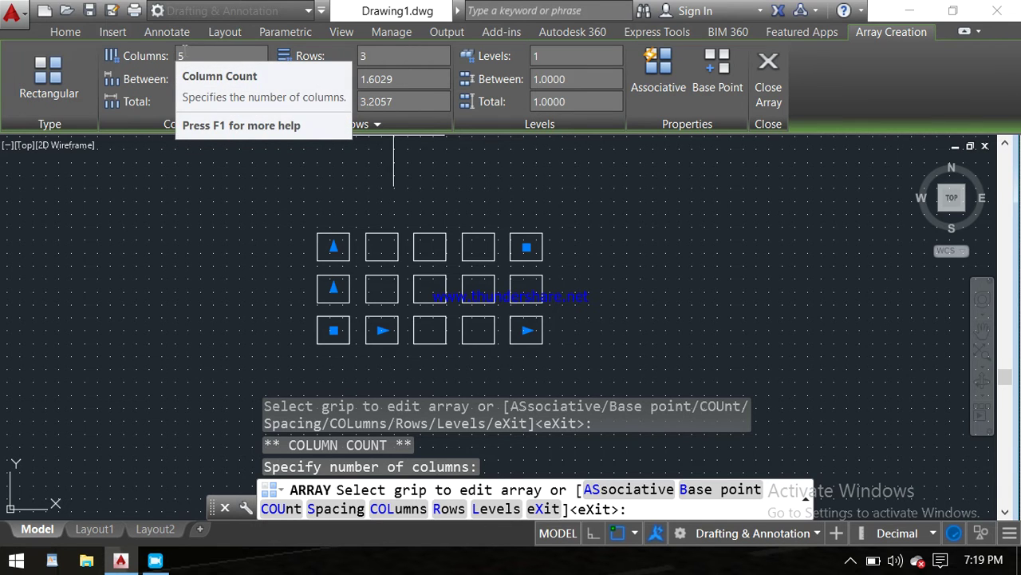
pyautogui.click(188, 56)
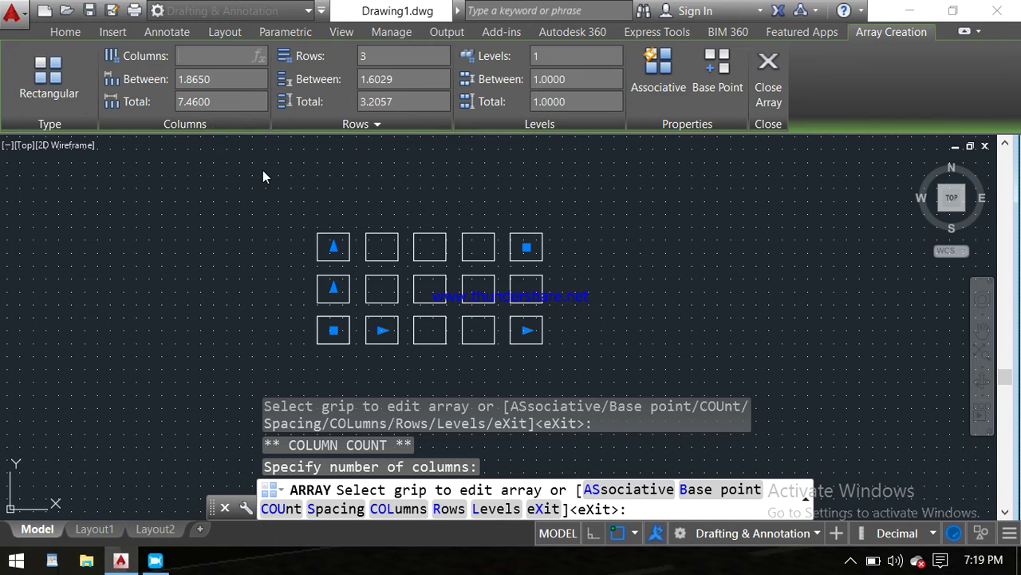
pyautogui.write('4')
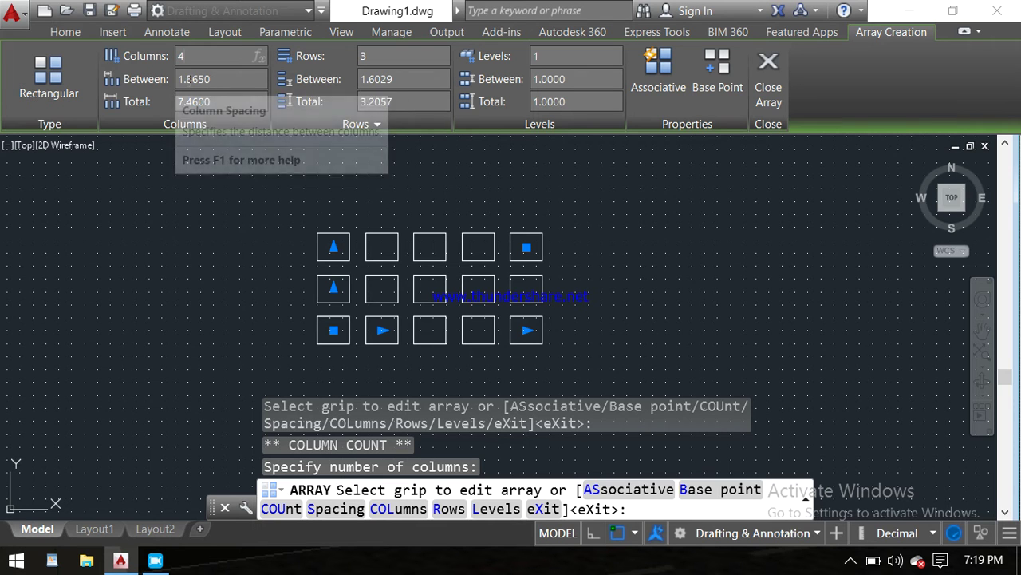
pyautogui.click(217, 80)
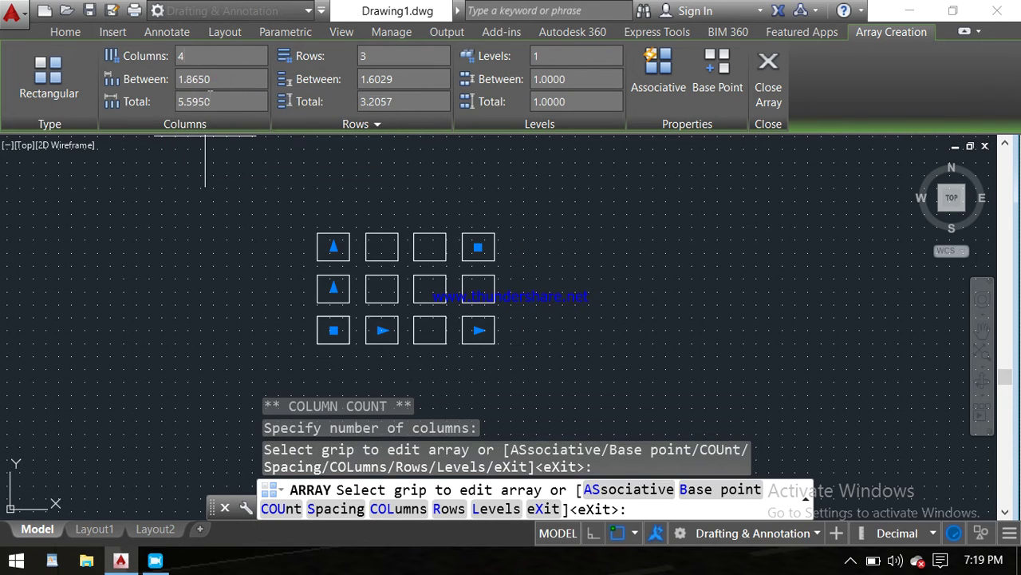
# Set the array's column spacing to 2, giving a 6-unit total across the four columns.
pyautogui.click(209, 79)
pyautogui.press('BackSpace')
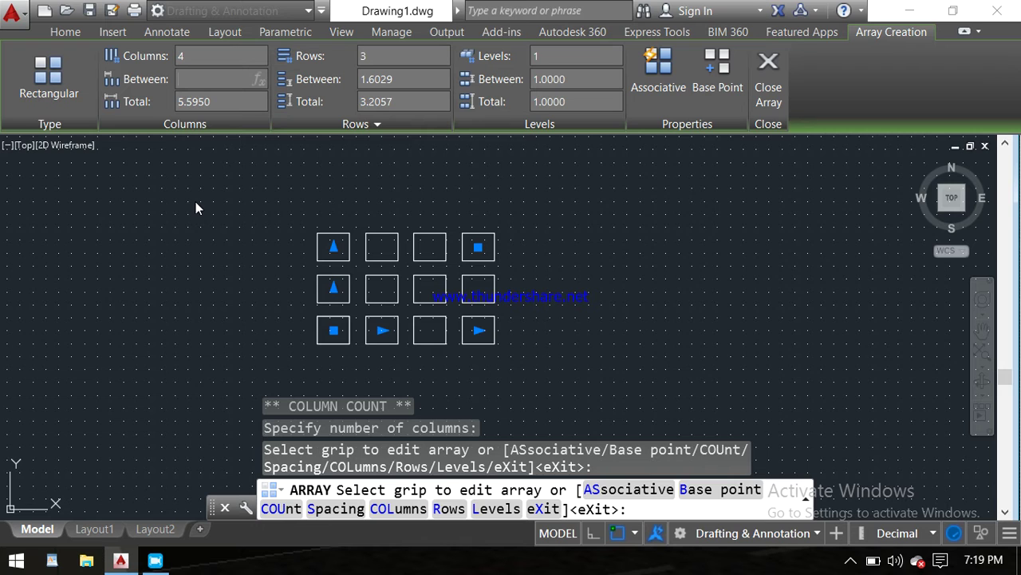
pyautogui.write('2')
pyautogui.press('Return')
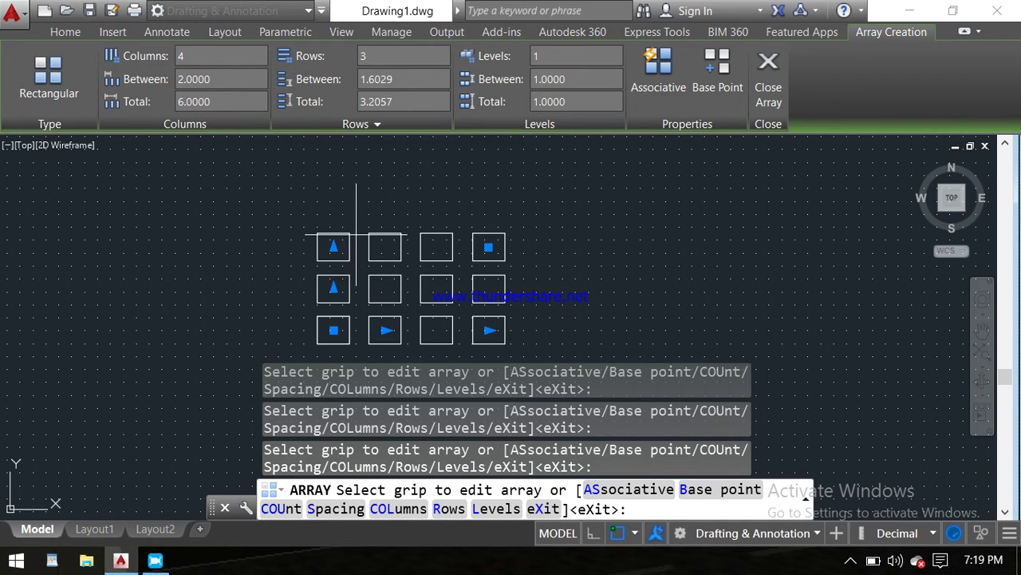
pyautogui.scroll(3, 356, 235)
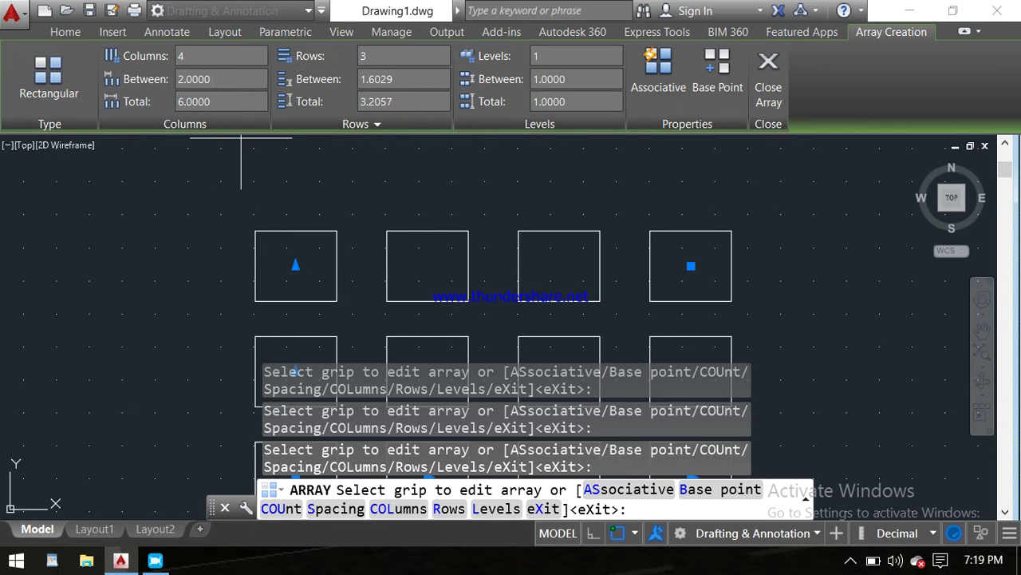
pyautogui.scroll(-2, 404, 194)
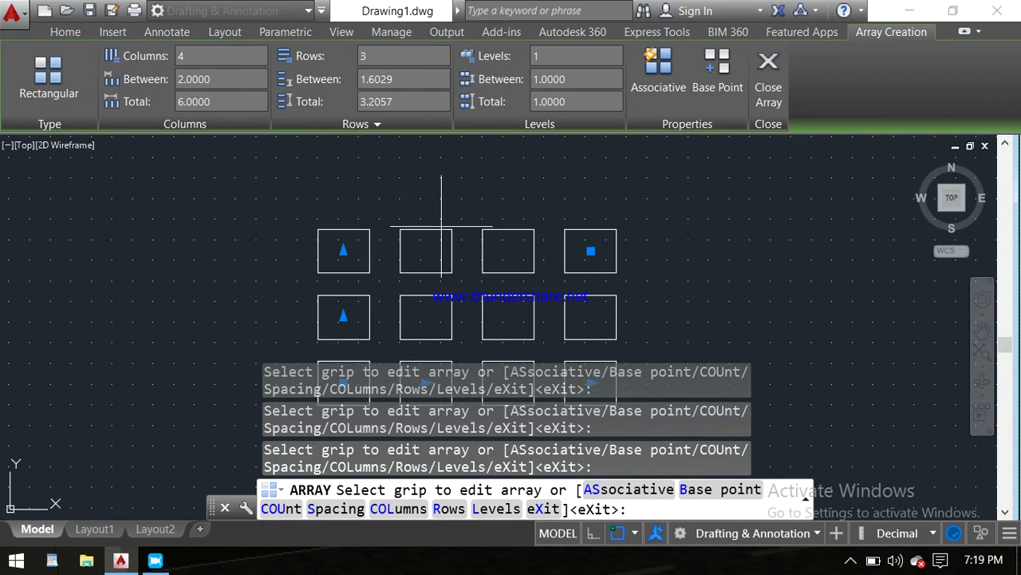
pyautogui.moveTo(422, 228); pyautogui.dragTo(316, 176, button='middle')
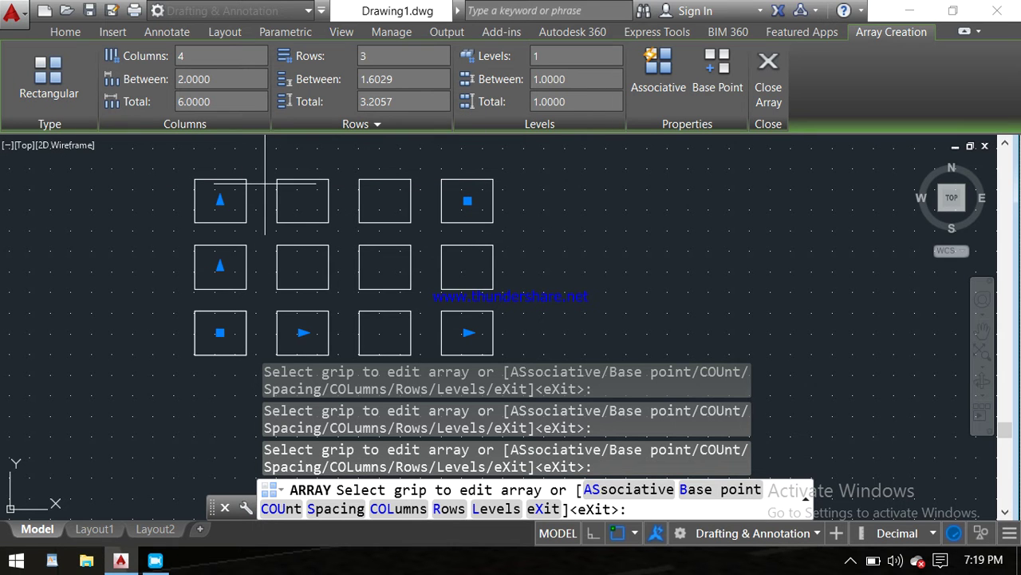
pyautogui.moveTo(266, 183); pyautogui.dragTo(266, 218, button='middle')
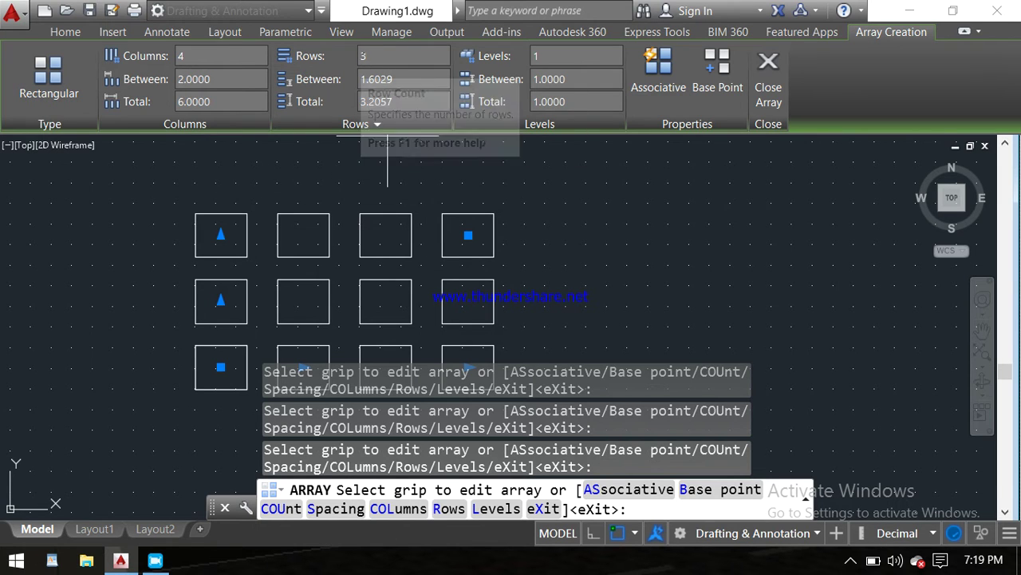
pyautogui.click(371, 56)
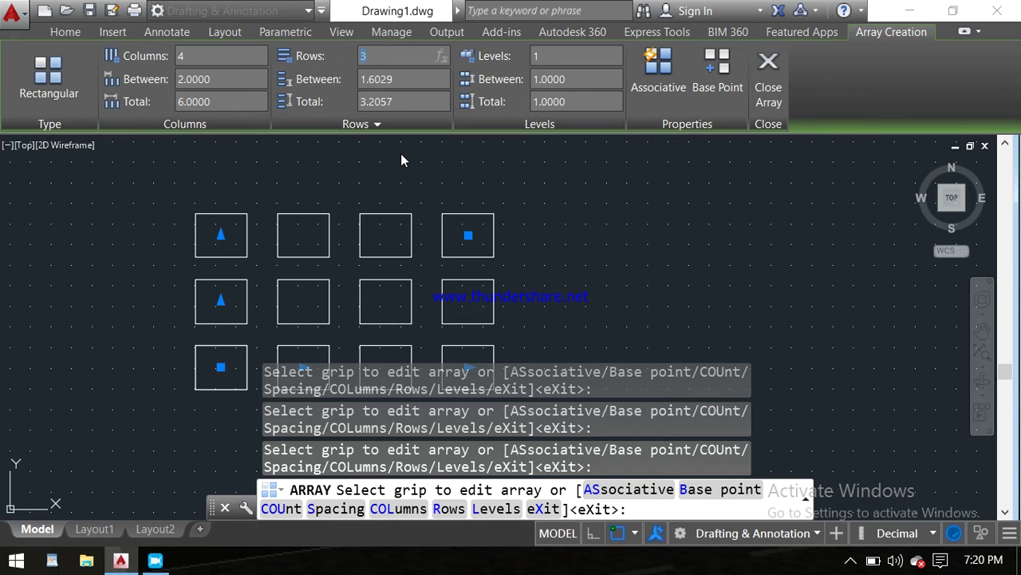
# Set the rectangle array's row count to 5.
pyautogui.write('5')
pyautogui.press('Return')
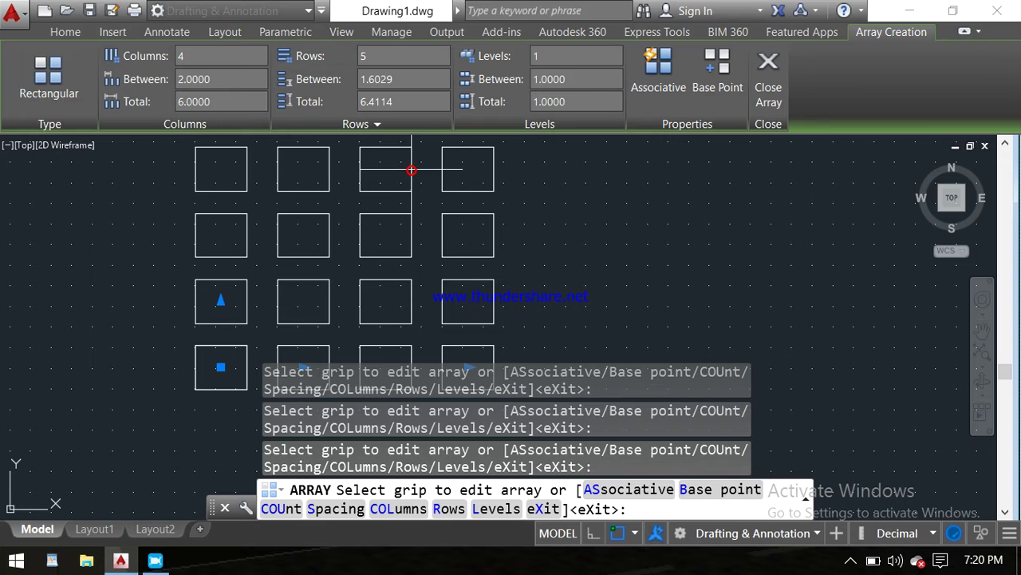
pyautogui.scroll(-1, 479, 180)
pyautogui.scroll(-1, 543, 200)
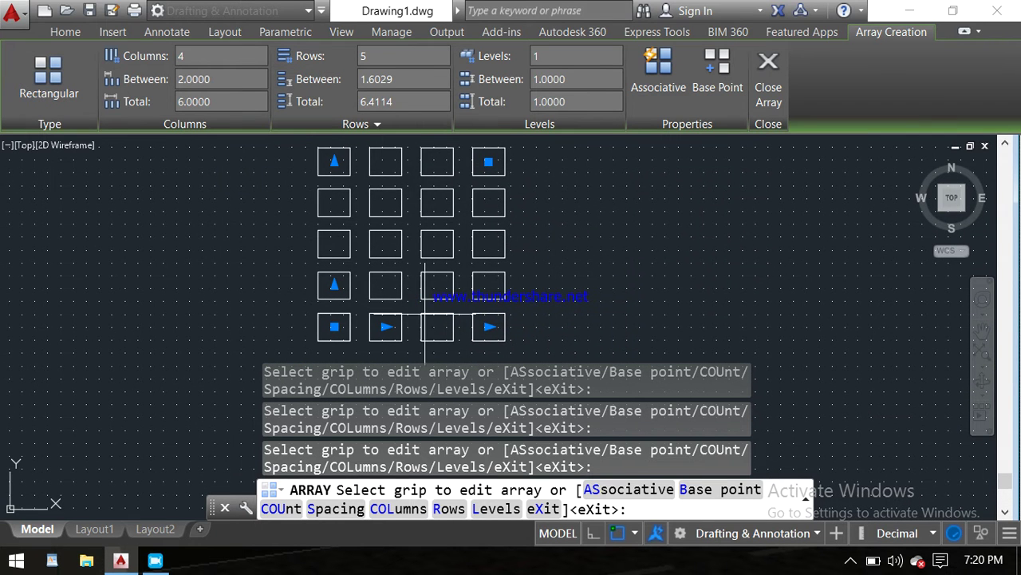
pyautogui.moveTo(526, 245); pyautogui.dragTo(529, 244, button='middle')
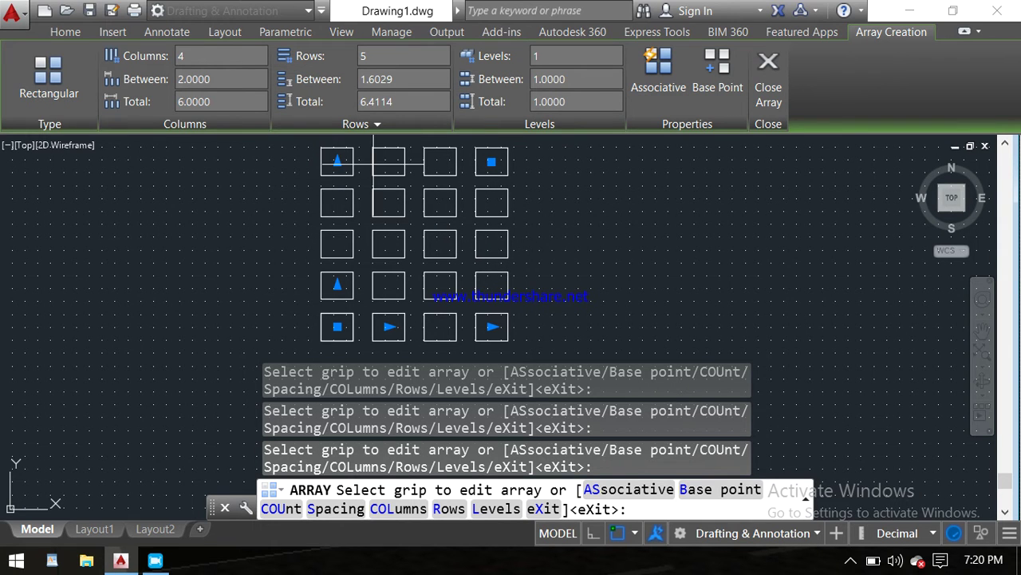
# Set the spacing between rows to 2.
pyautogui.click(406, 80)
pyautogui.press('BackSpace')
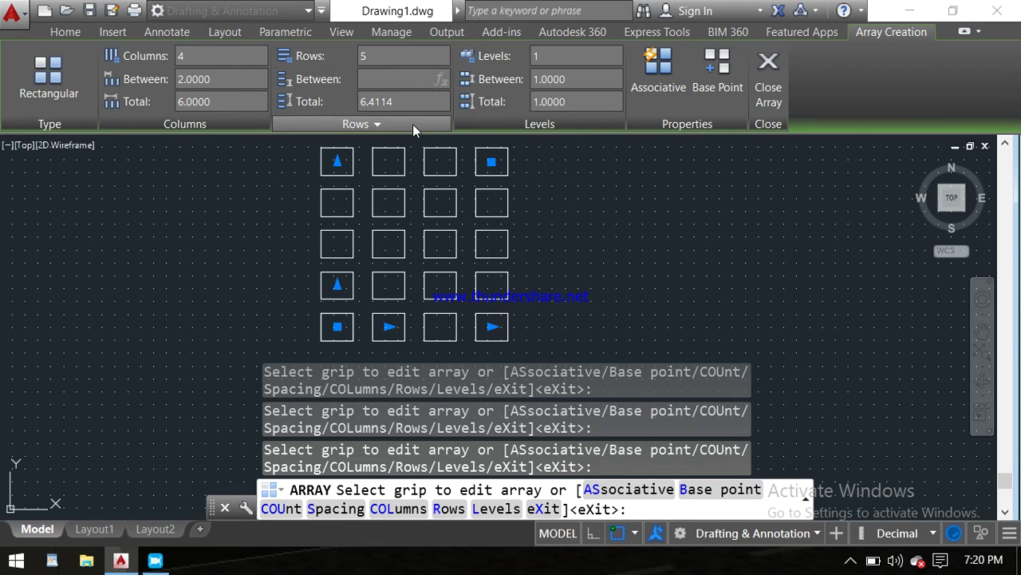
pyautogui.write('2')
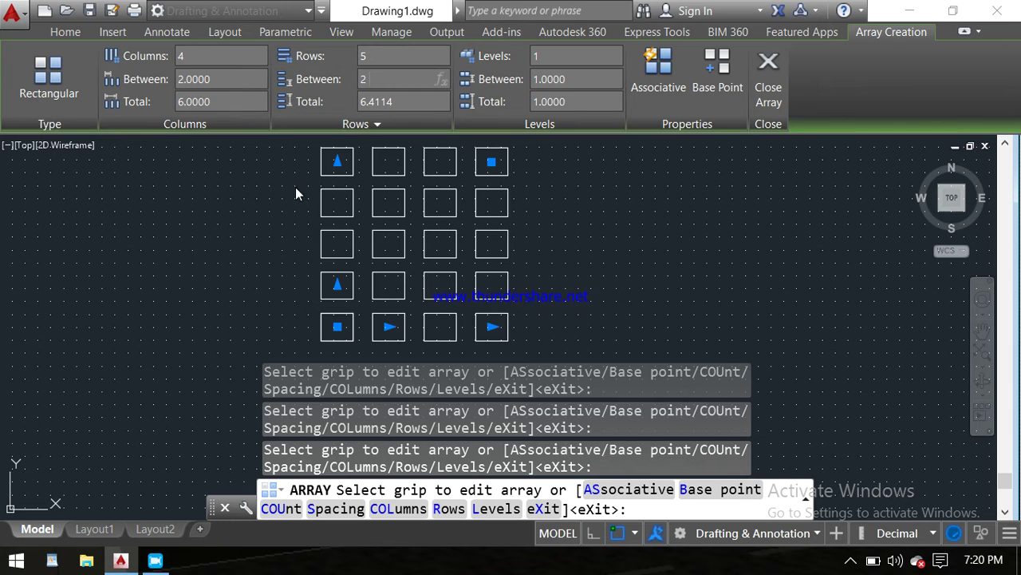
pyautogui.press('Return')
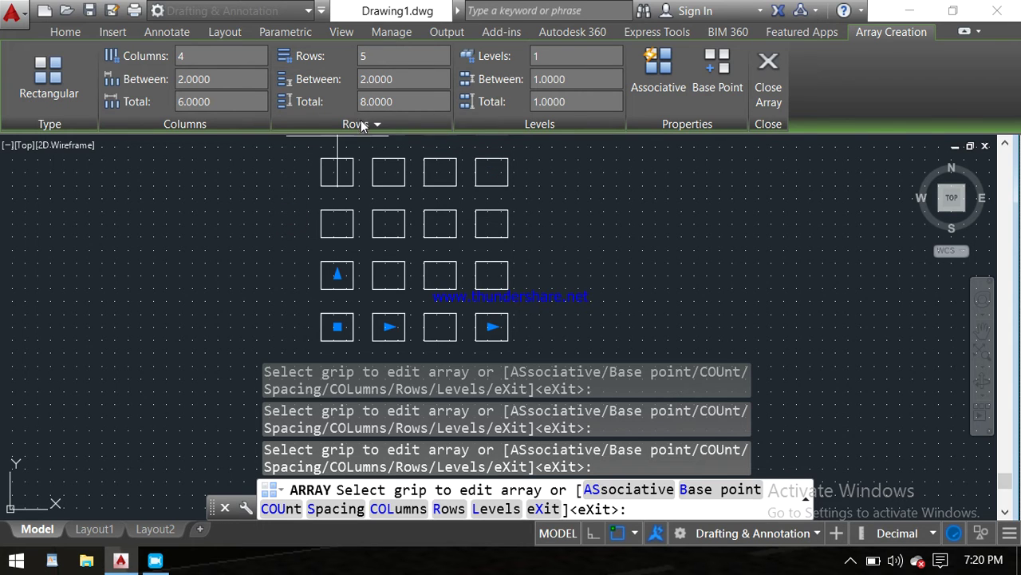
pyautogui.moveTo(425, 178); pyautogui.dragTo(443, 209, button='middle')
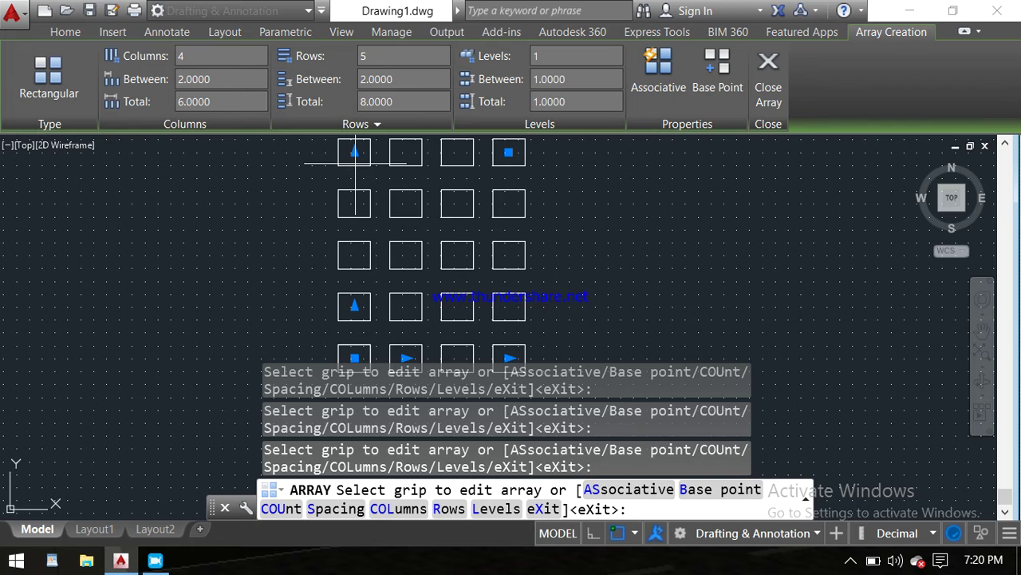
pyautogui.scroll(-2, 355, 203)
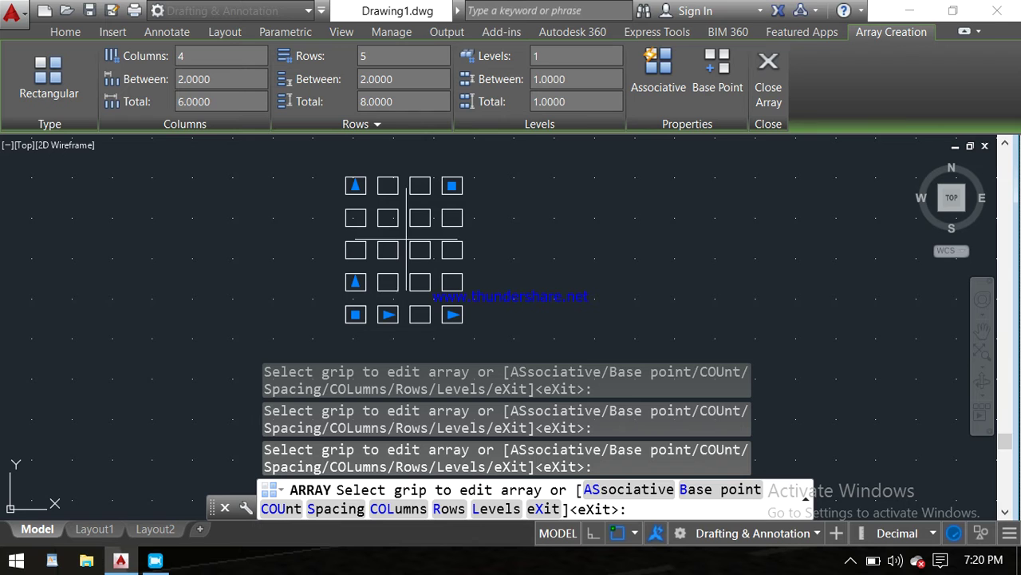
# Reduce the array to 4 rows using the row grip and close the 4×4 array.
pyautogui.moveTo(430, 226); pyautogui.dragTo(267, 232, button='middle')
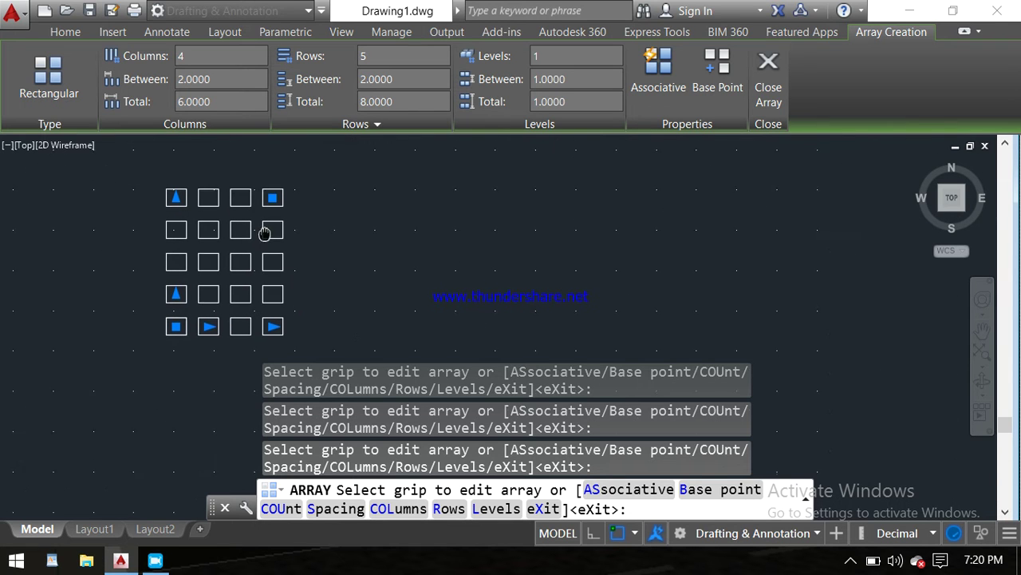
pyautogui.click(178, 198)
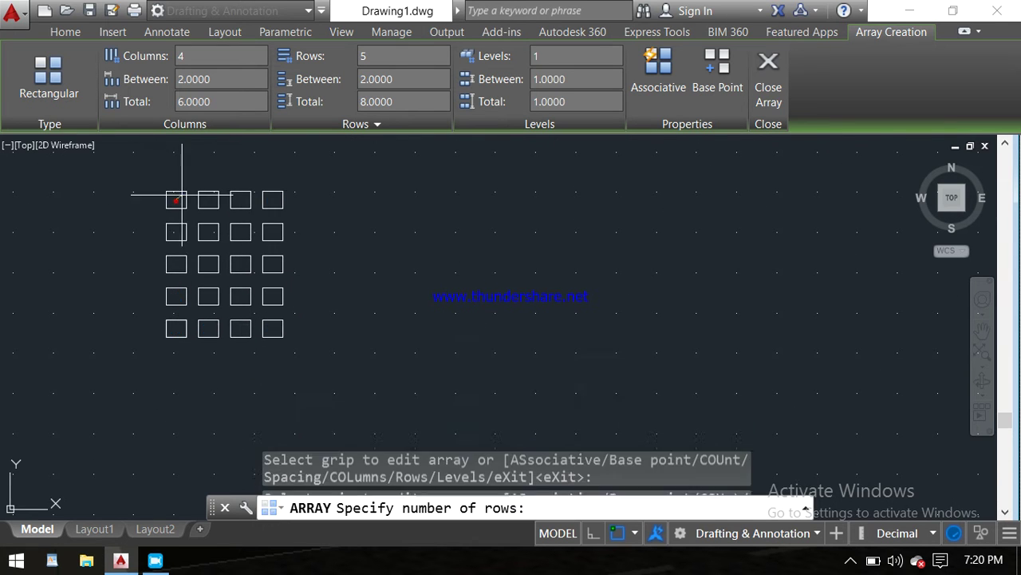
pyautogui.click(195, 211)
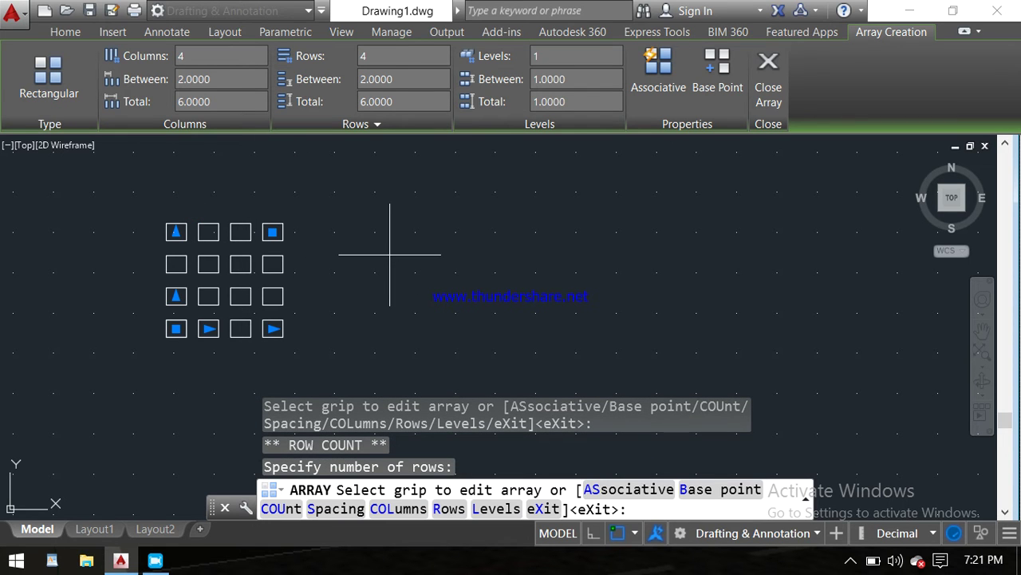
pyautogui.press('Return')
# Zoom out to show the grid at upper left and dismiss the array types list.
pyautogui.scroll(2, 242, 255)
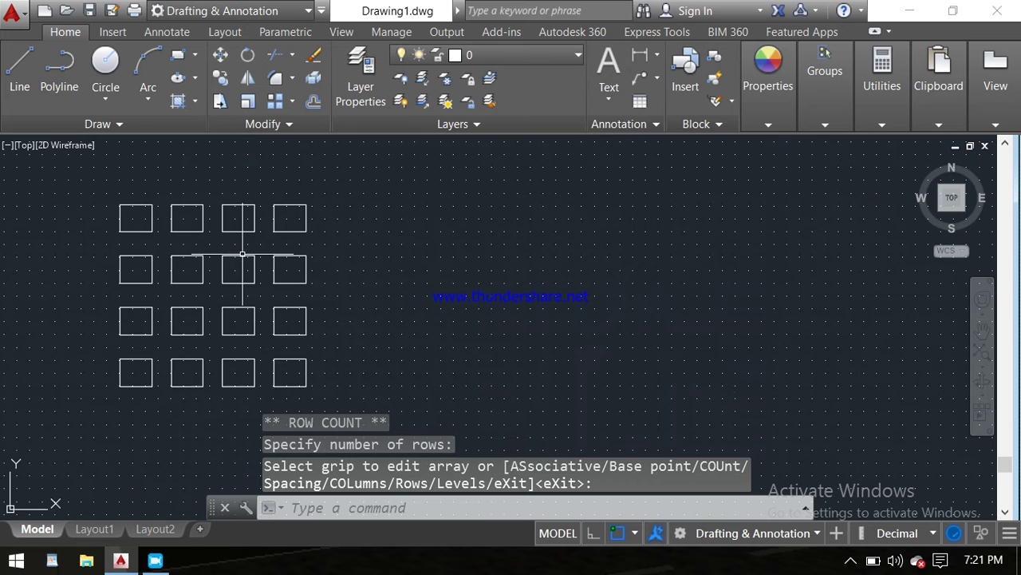
pyautogui.scroll(-3, 365, 254)
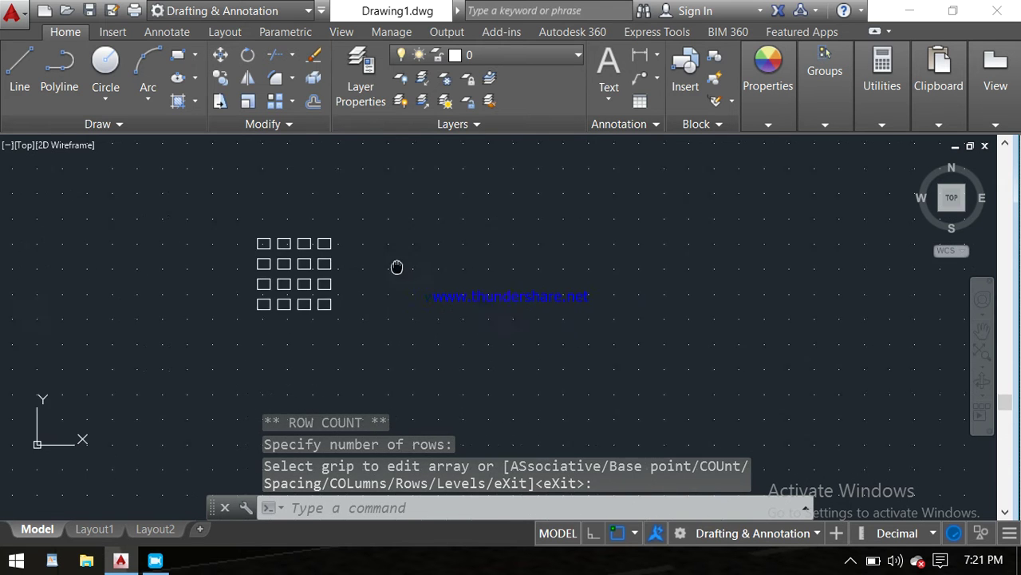
pyautogui.moveTo(399, 267); pyautogui.dragTo(272, 267, button='middle')
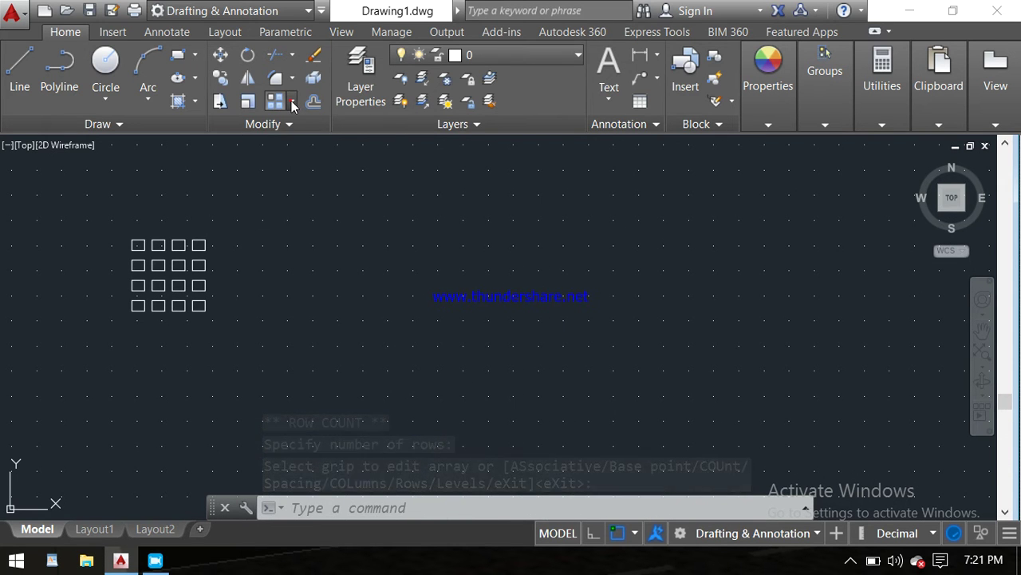
pyautogui.click(291, 101)
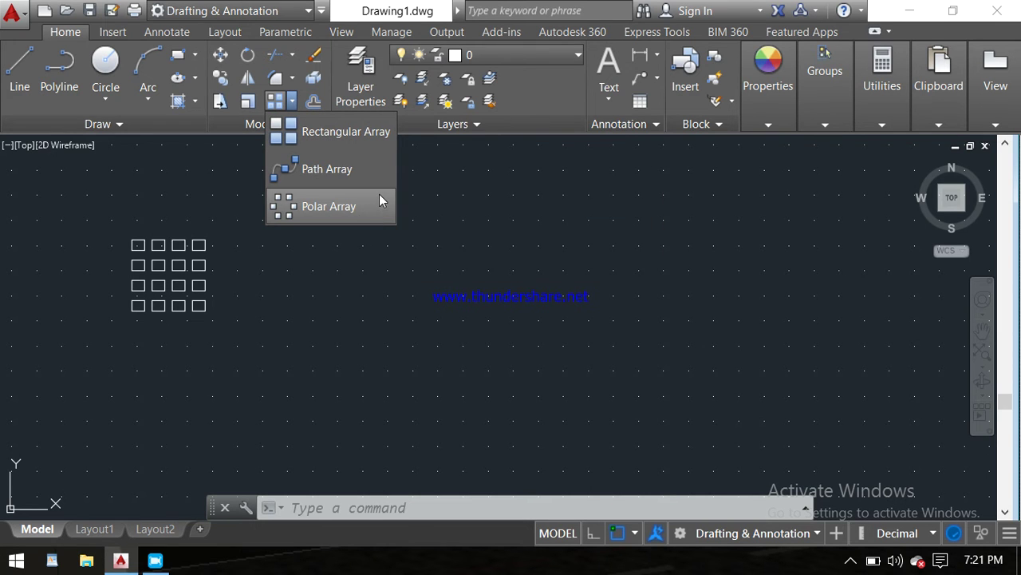
pyautogui.press('Escape')
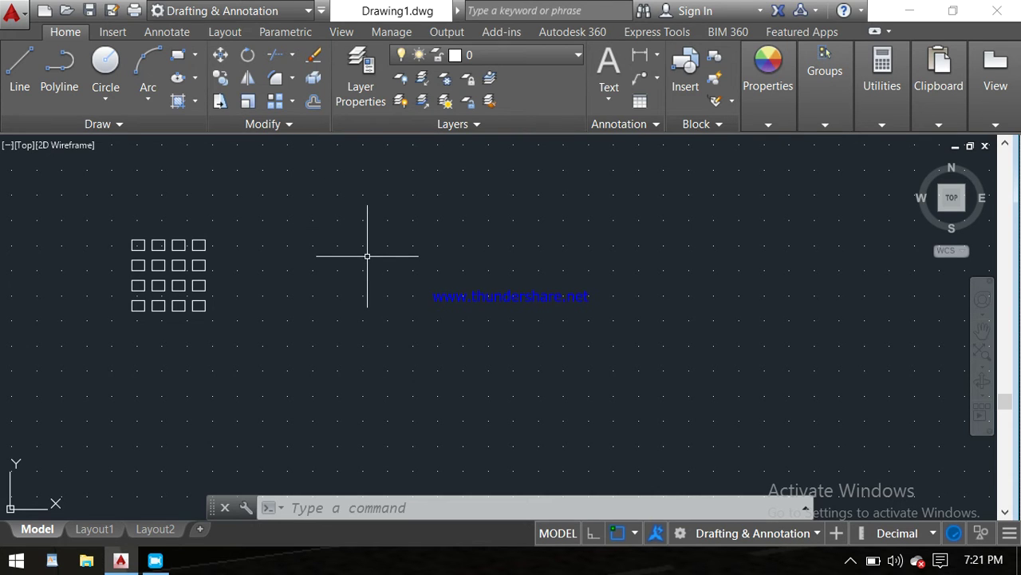
pyautogui.press('Escape')
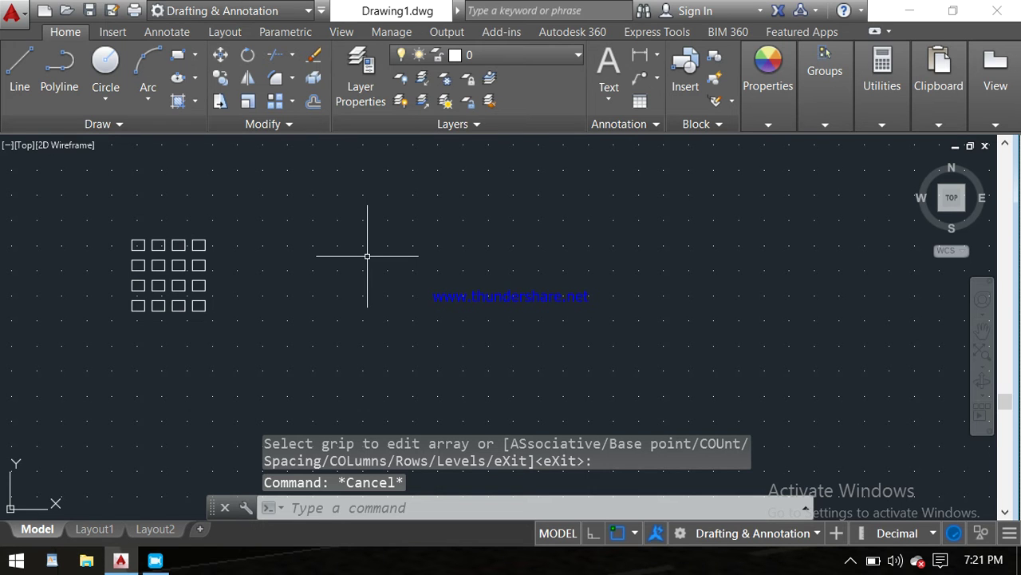
# Start a circle centred to the right of the rectangle grid.
pyautogui.write('c')
pyautogui.press('Return')
pyautogui.click(375, 281)
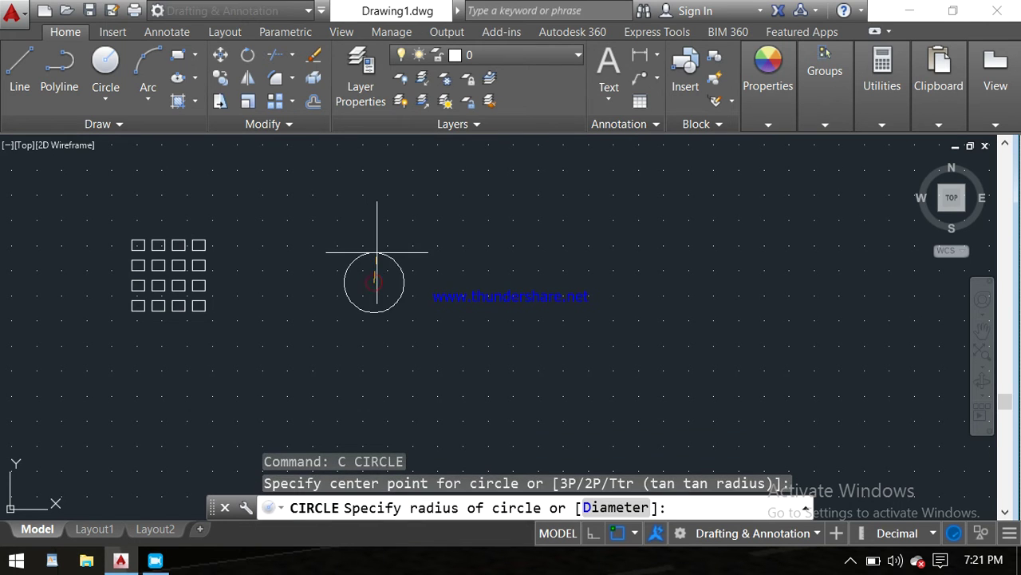
# Finish the small circle, then draw a Start-Center-End arc from its centre to the lower right.
pyautogui.click(377, 263)
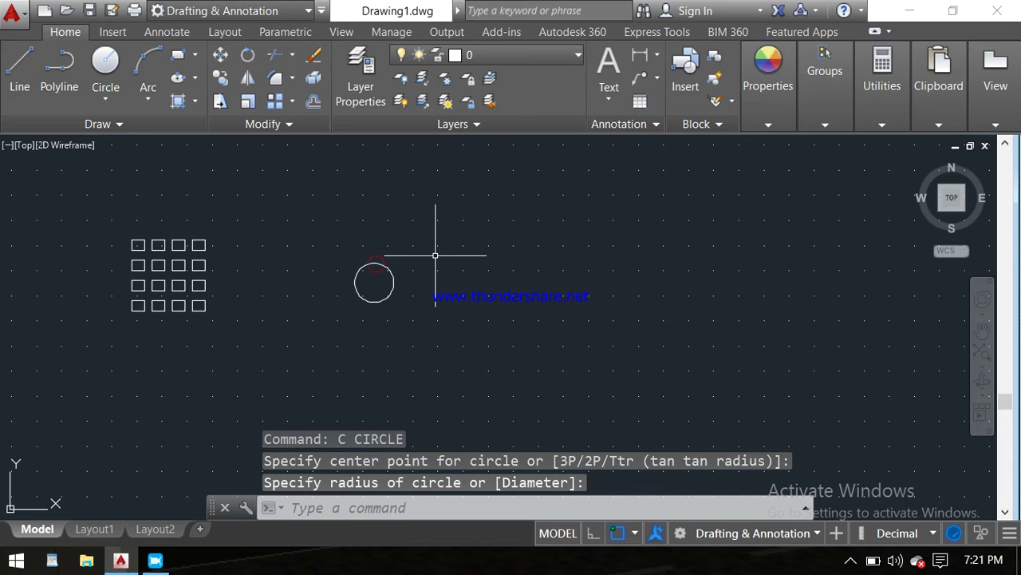
pyautogui.click(148, 100)
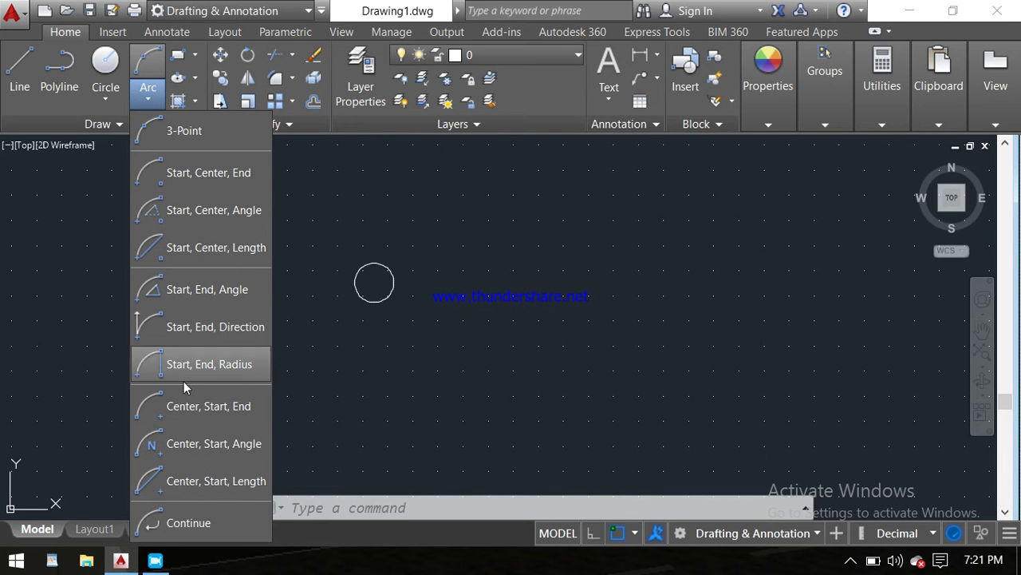
pyautogui.click(204, 174)
pyautogui.click(148, 71)
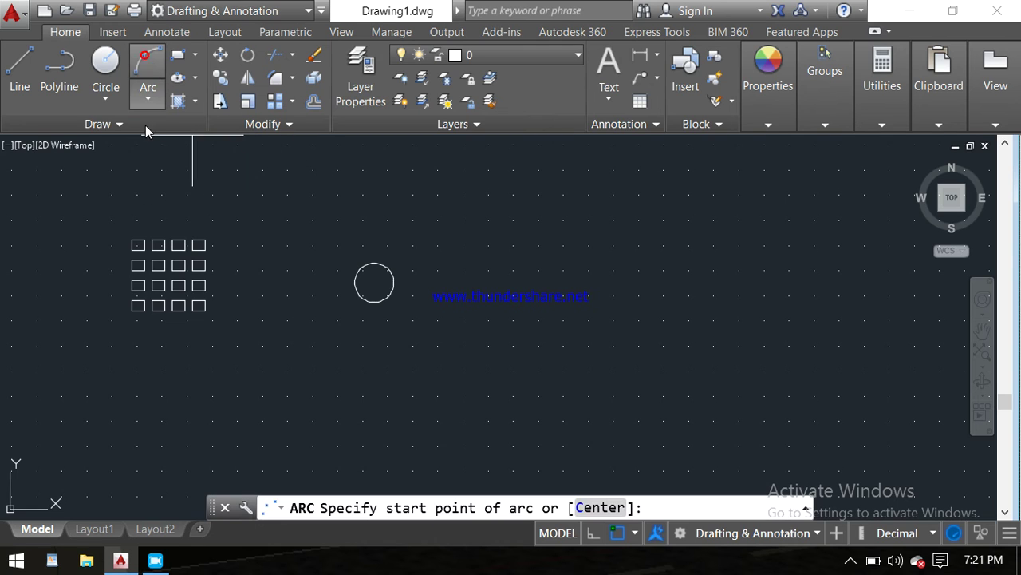
pyautogui.click(374, 282)
pyautogui.click(557, 222)
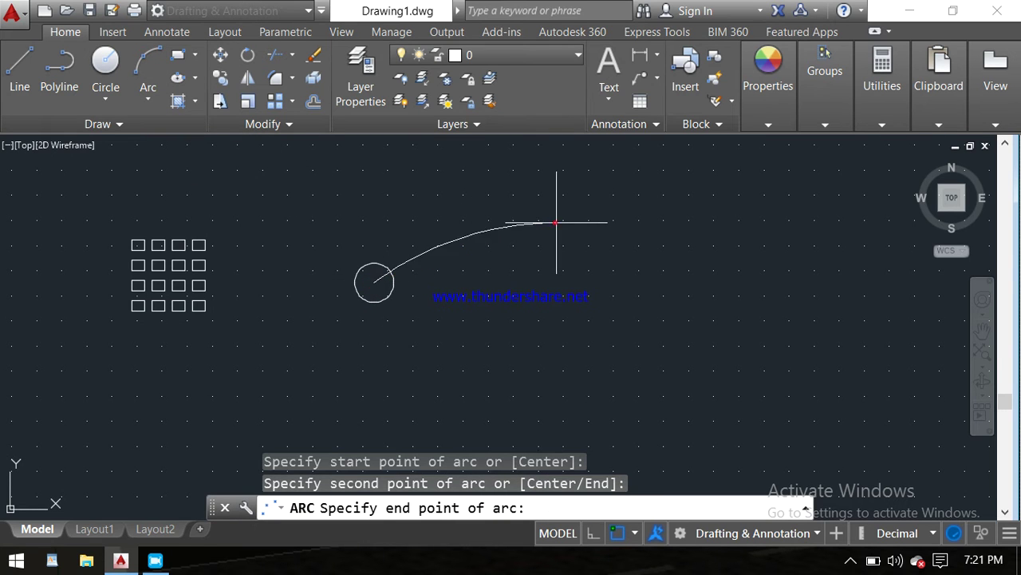
pyautogui.click(848, 377)
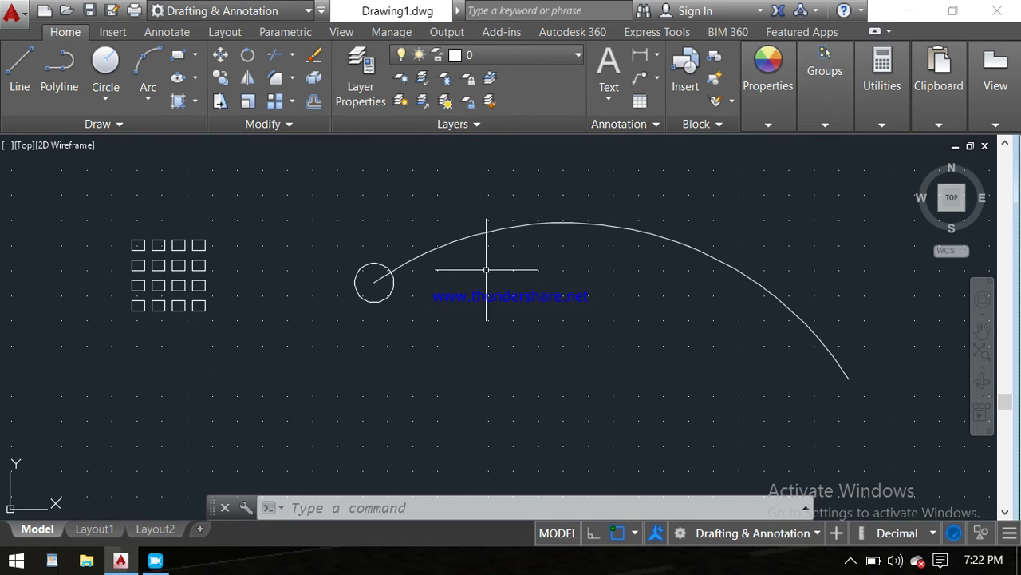
pyautogui.click(292, 101)
# Path-array the small circle along the arc, creating 10 copies spaced 5.8703 apart.
pyautogui.write('a')
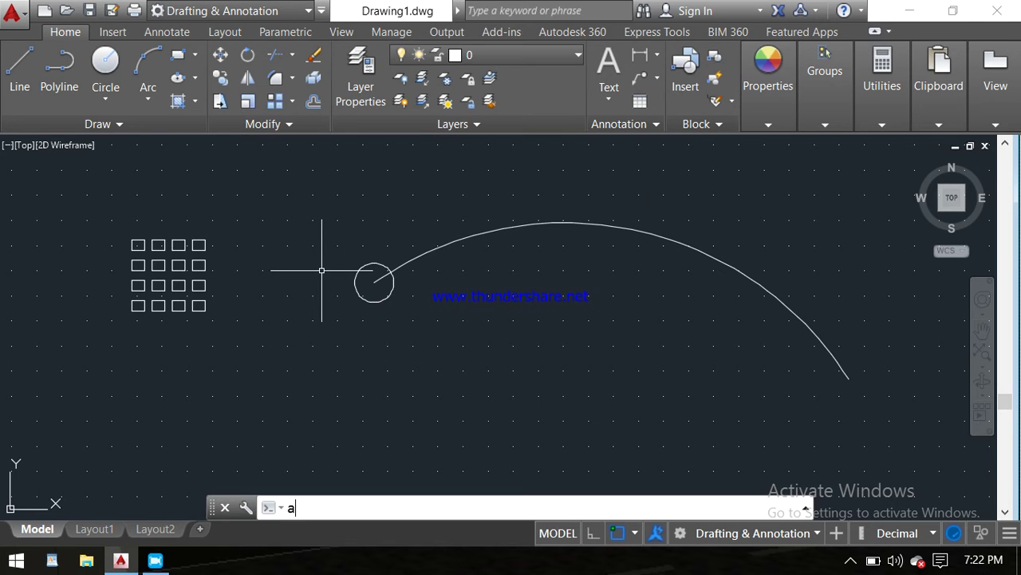
pyautogui.write('r')
pyautogui.press('Return')
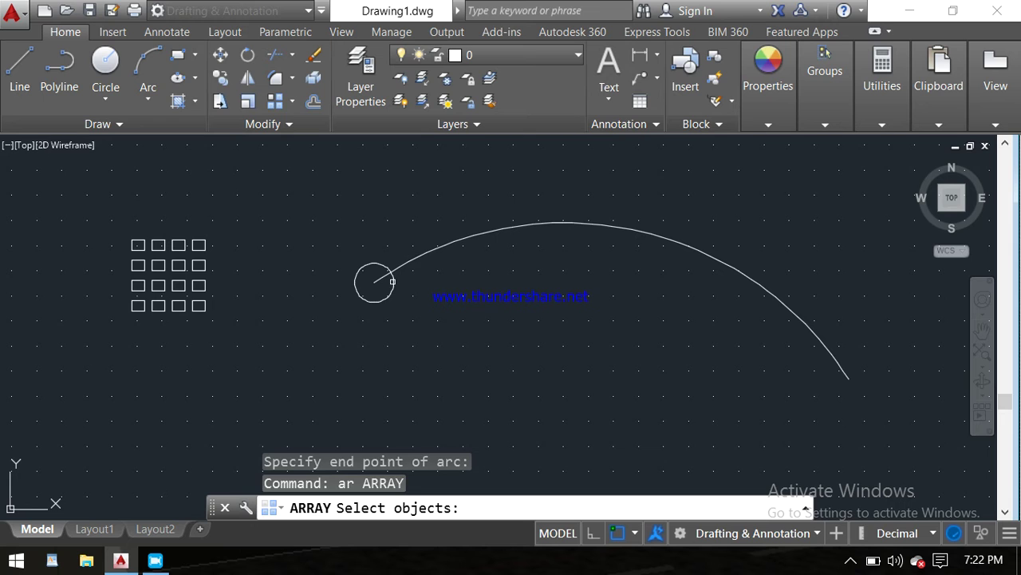
pyautogui.click(392, 282)
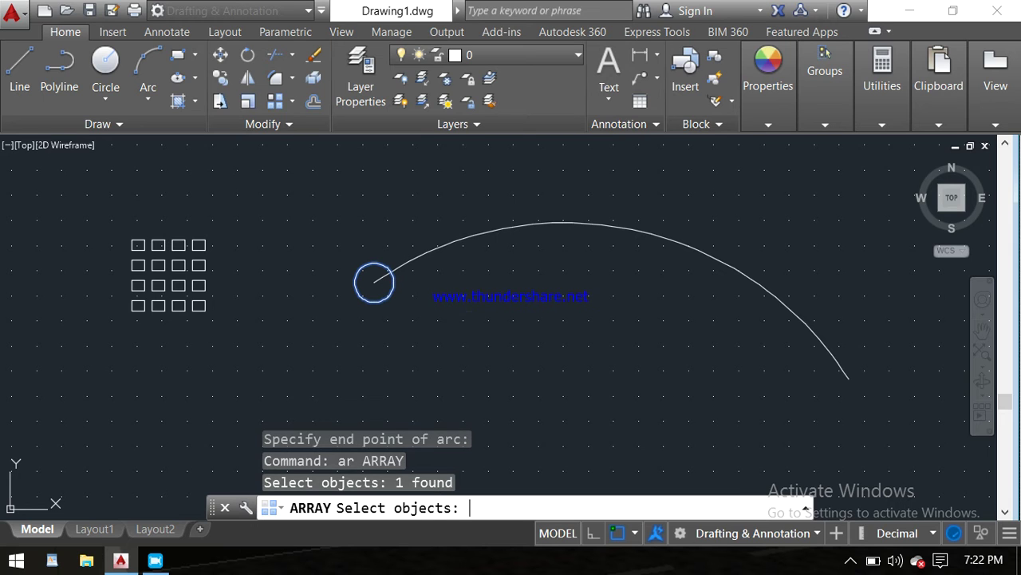
pyautogui.press('Return')
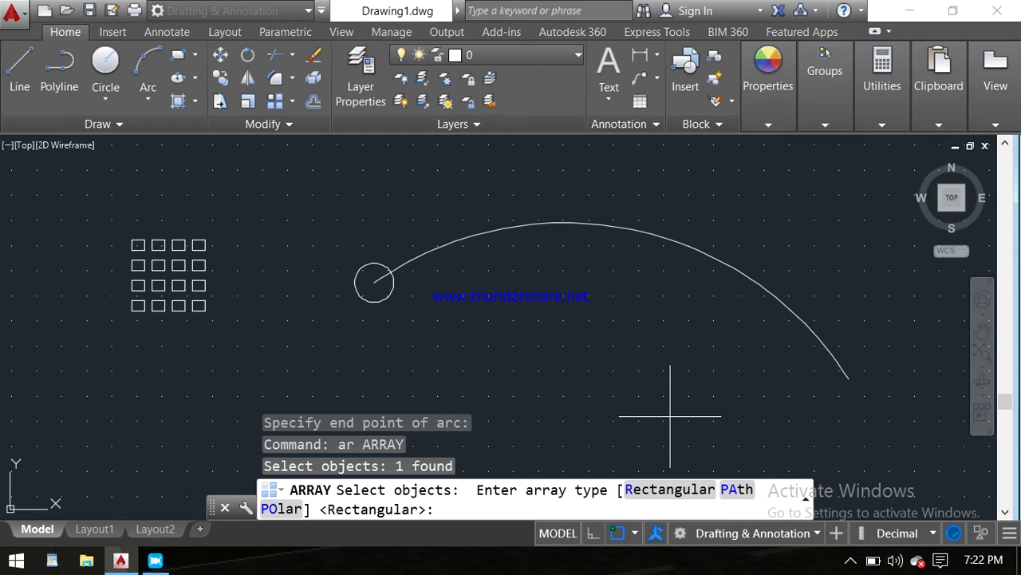
pyautogui.write('pa')
pyautogui.press('Return')
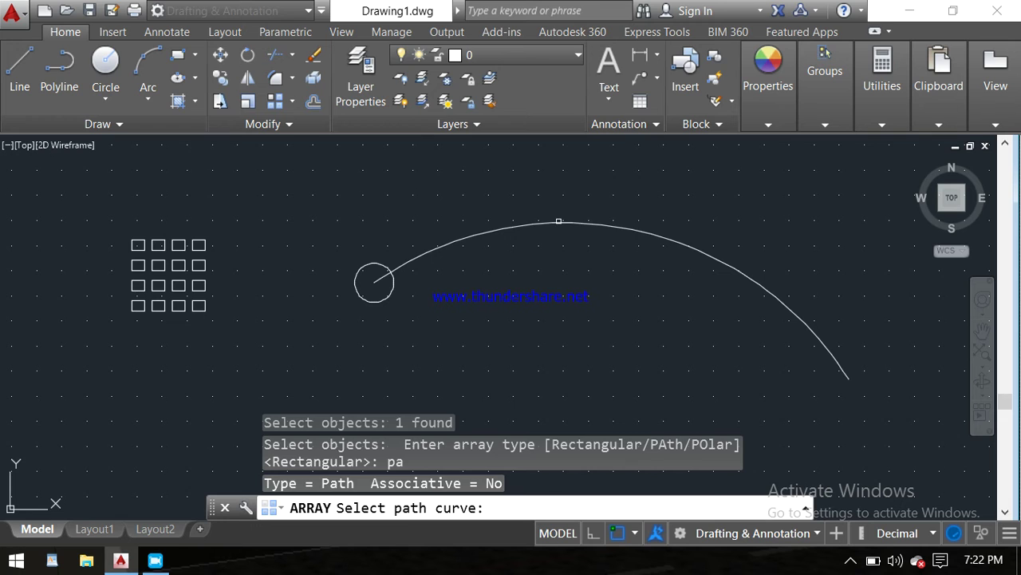
pyautogui.click(559, 221)
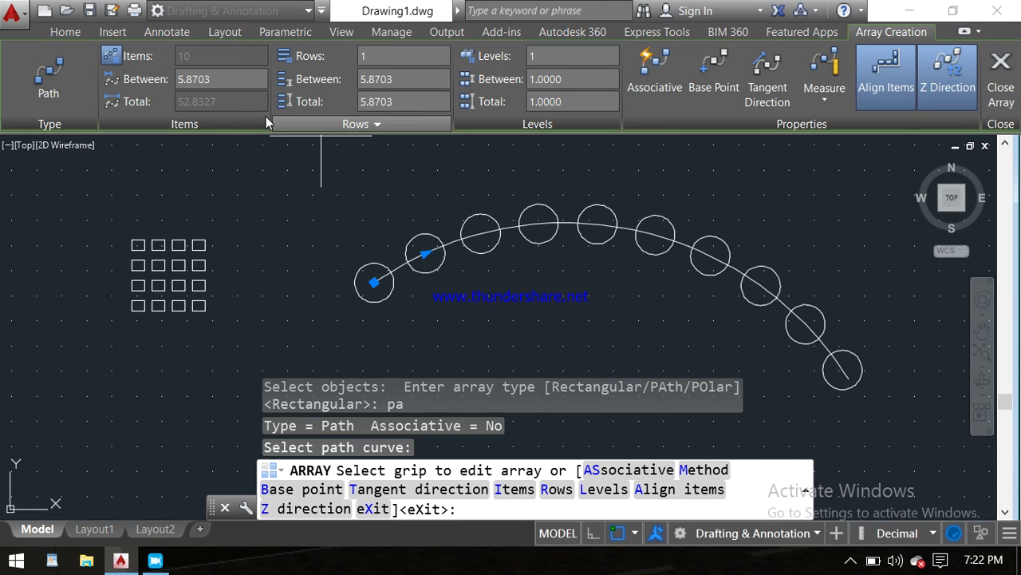
# Change the path array's item spacing from 5.8703 to 4, fitting 14 circles along the arc.
pyautogui.click(215, 79)
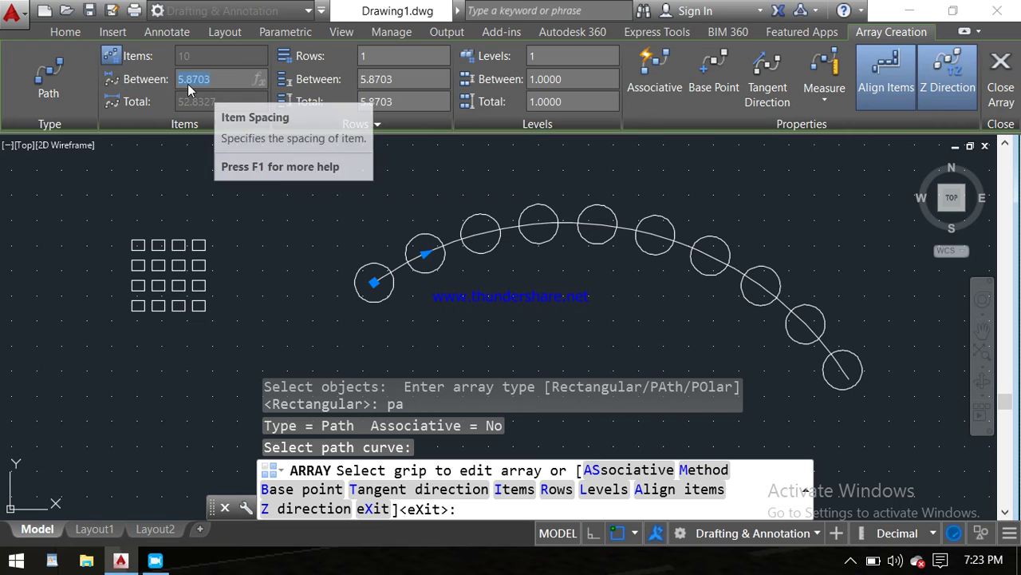
pyautogui.press('BackSpace')
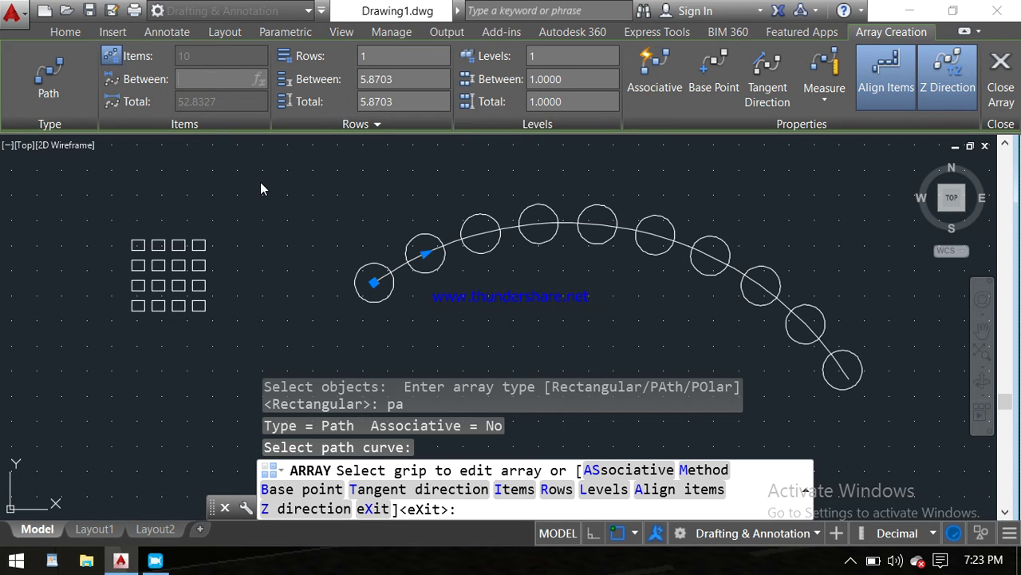
pyautogui.write('4')
pyautogui.press('Return')
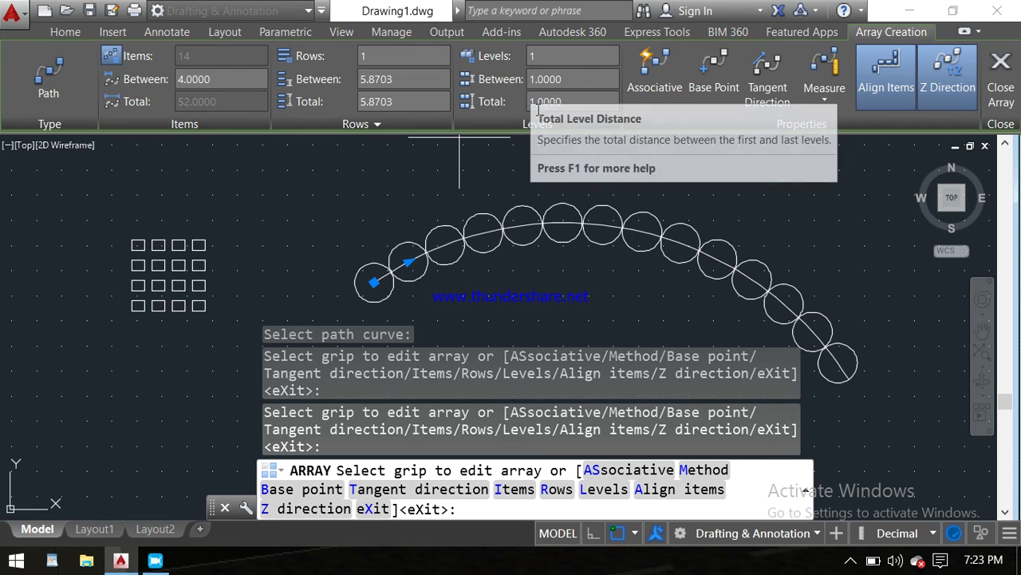
# Pan along the arc to inspect the chain of circles, then exit path array editing.
pyautogui.moveTo(572, 230); pyautogui.dragTo(111, 239, button='middle')
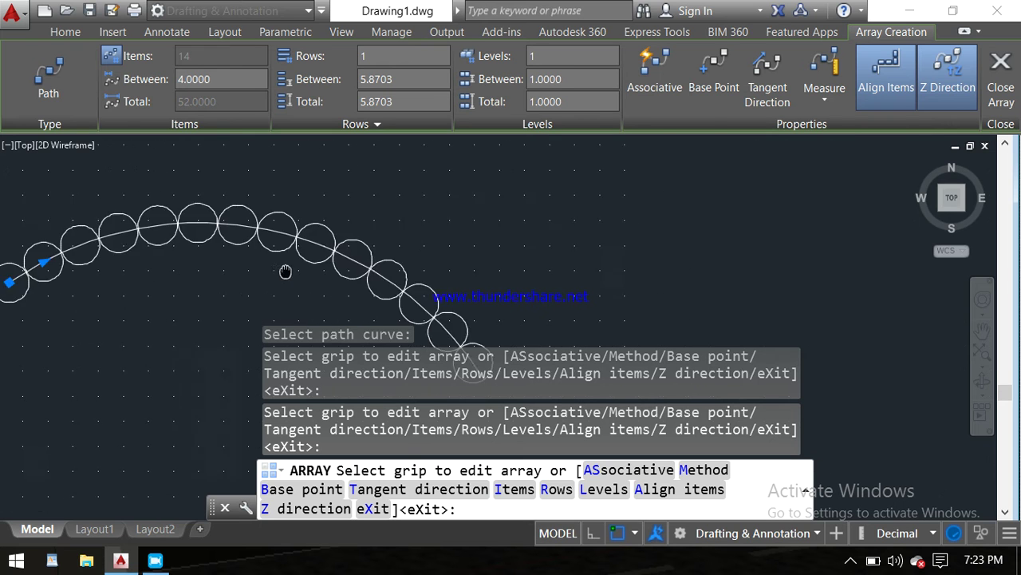
pyautogui.moveTo(360, 249); pyautogui.dragTo(289, 240, button='middle')
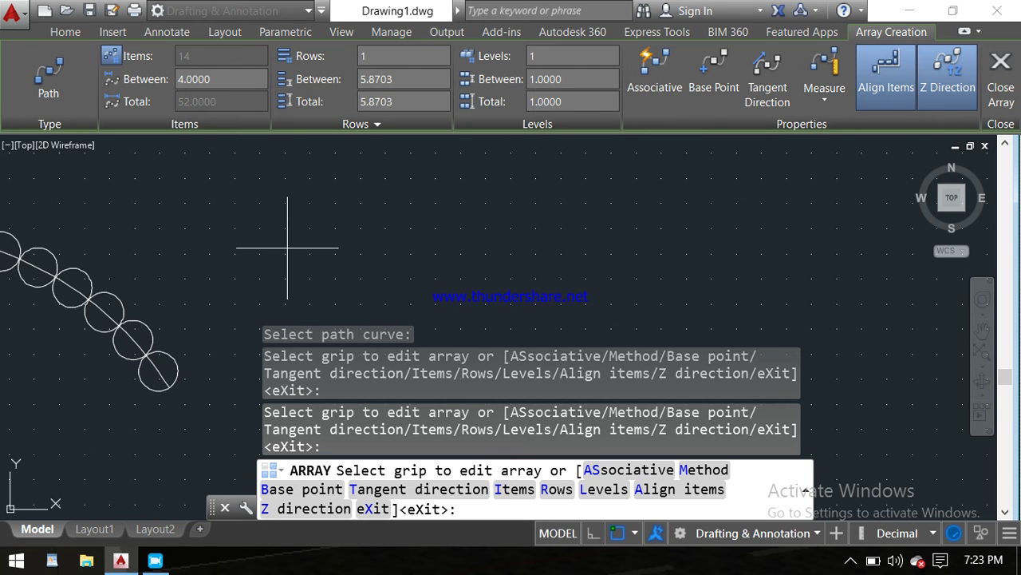
pyautogui.scroll(-2, 285, 253)
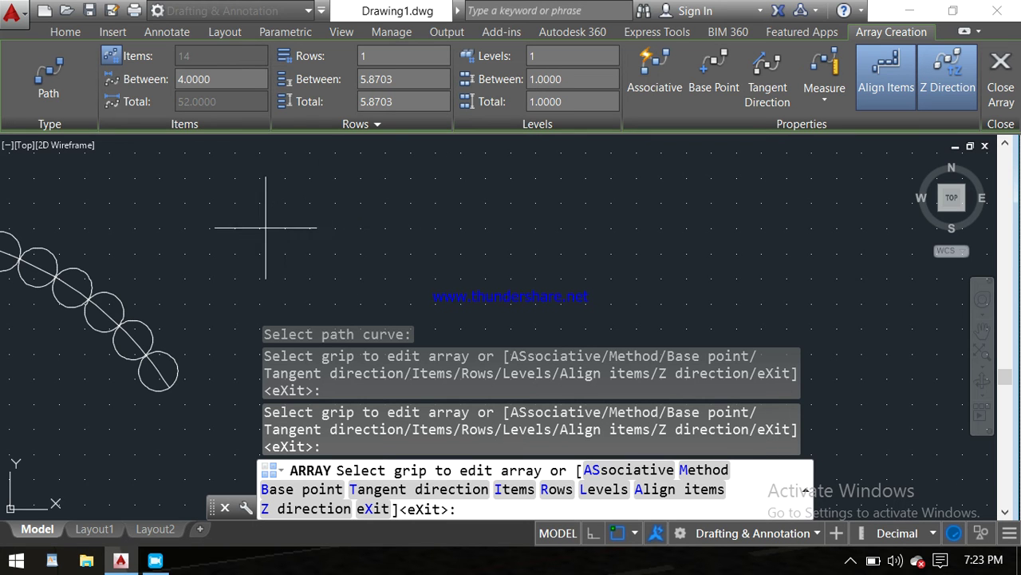
pyautogui.moveTo(251, 222); pyautogui.dragTo(849, 241, button='middle')
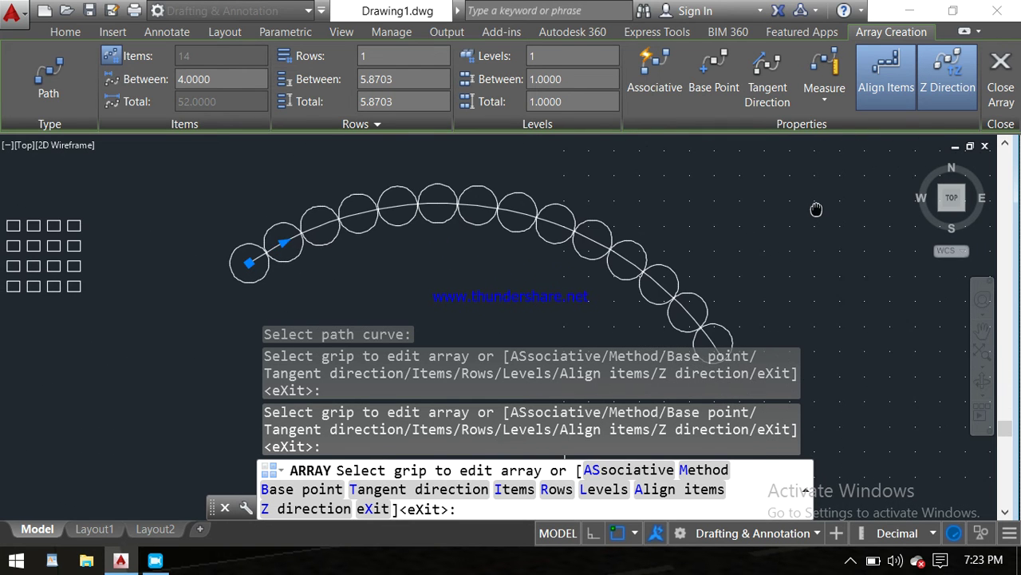
pyautogui.moveTo(167, 296); pyautogui.dragTo(382, 263, button='middle')
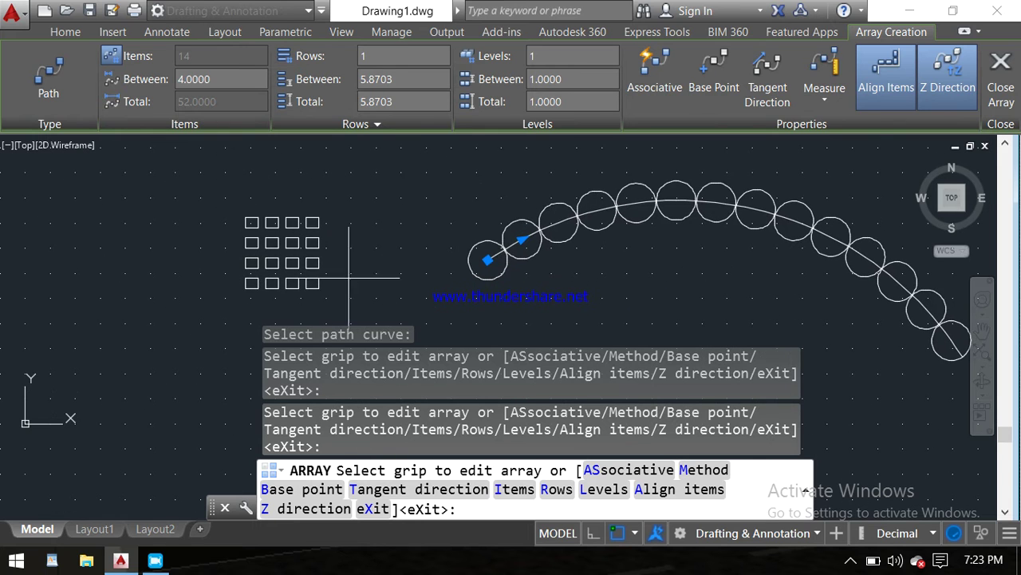
pyautogui.scroll(2, 244, 268)
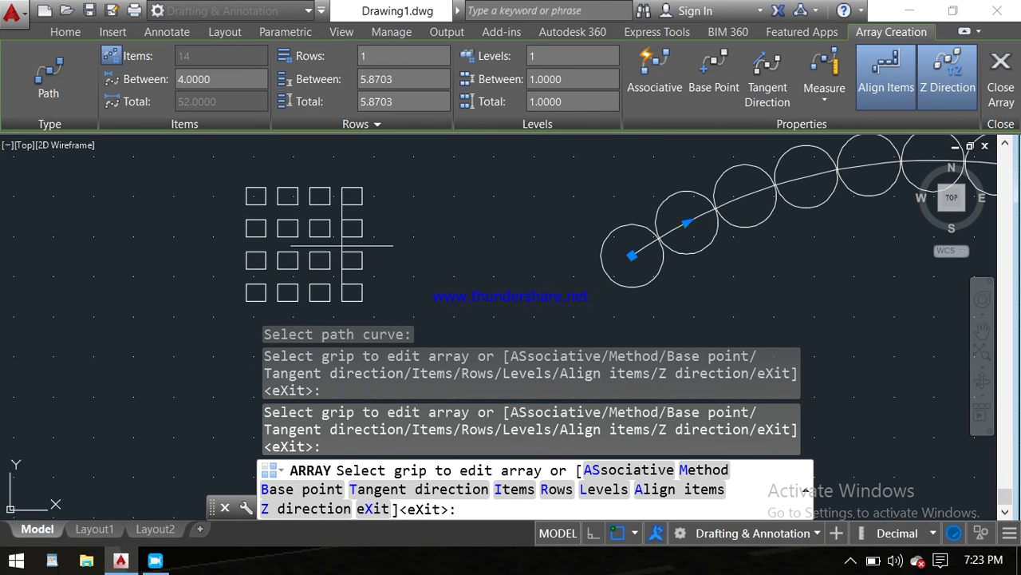
pyautogui.scroll(-2, 391, 244)
pyautogui.moveTo(423, 245); pyautogui.dragTo(127, 251, button='middle')
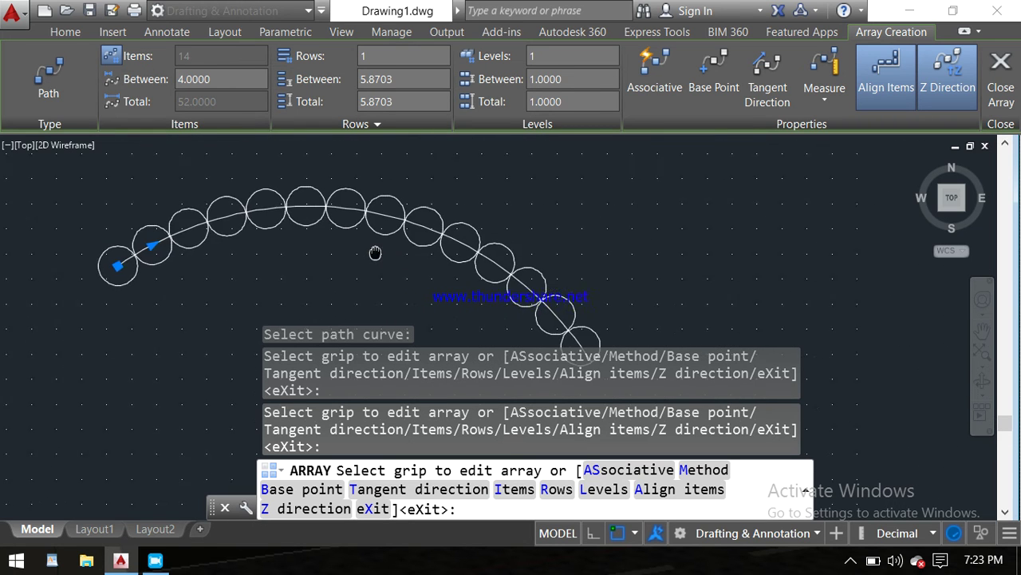
pyautogui.moveTo(511, 244)
pyautogui.mouseDown(button='middle')
pyautogui.moveTo(267, 263)
pyautogui.moveTo(391, 247)
pyautogui.mouseUp(button='middle')
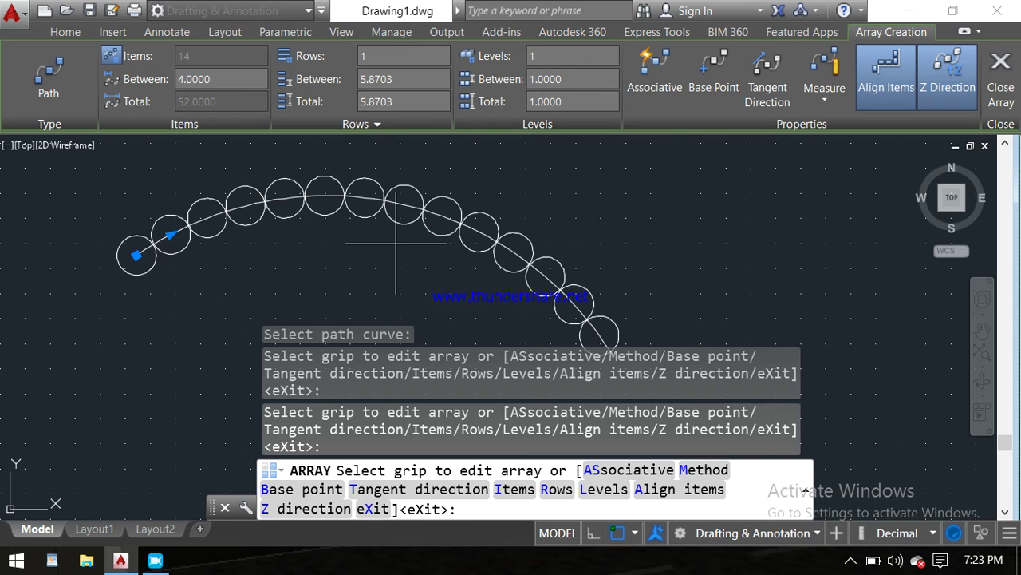
pyautogui.moveTo(397, 243)
pyautogui.mouseDown(button='middle')
pyautogui.moveTo(320, 232)
pyautogui.moveTo(287, 205)
pyautogui.mouseUp(button='middle')
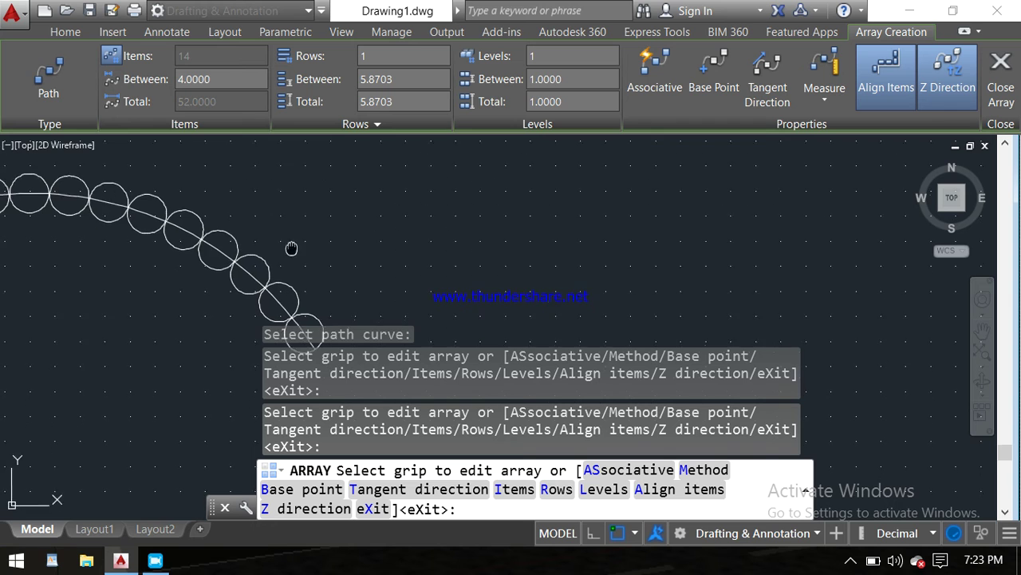
pyautogui.moveTo(292, 247); pyautogui.dragTo(164, 205, button='middle')
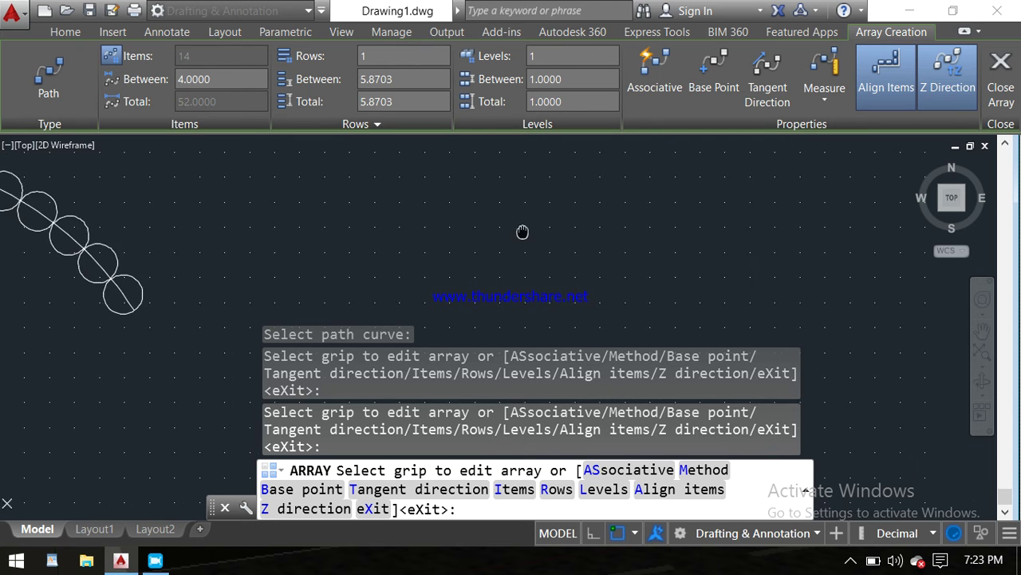
pyautogui.moveTo(588, 216); pyautogui.dragTo(500, 225, button='middle')
pyautogui.press('Escape')
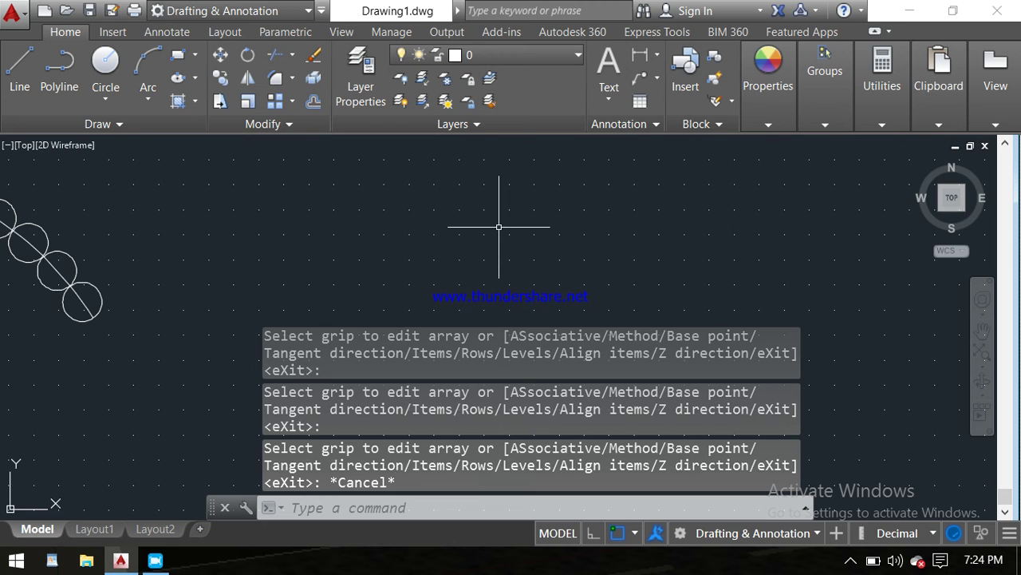
# Draw a large circle centred near the middle of the view.
pyautogui.write('c')
pyautogui.press('Return')
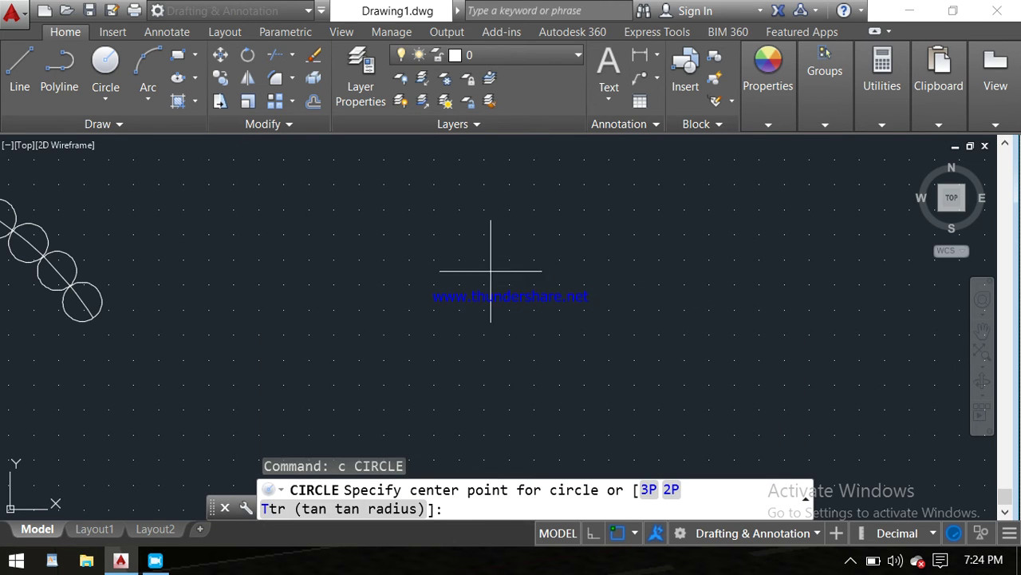
pyautogui.click(491, 271)
pyautogui.click(510, 196)
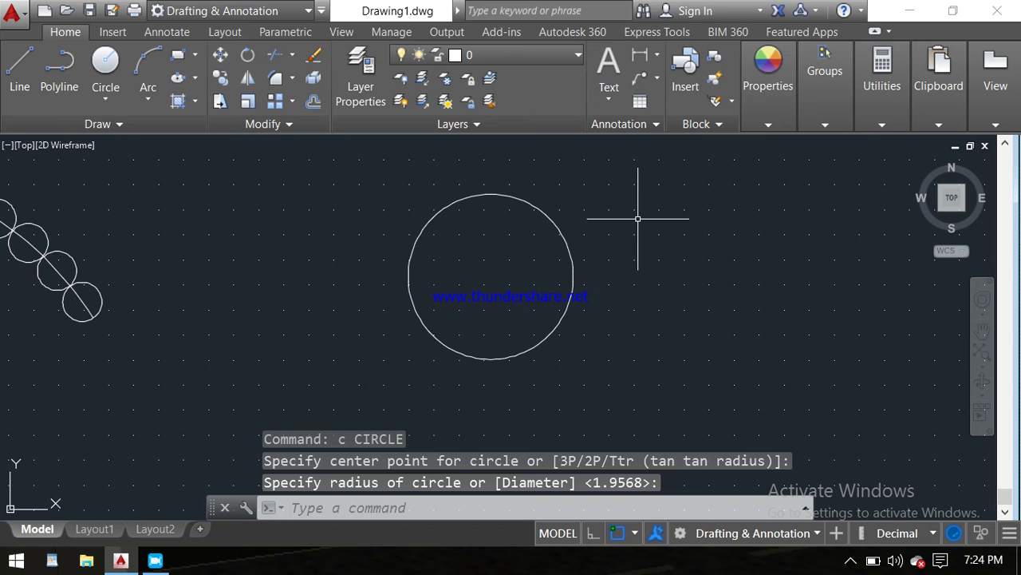
pyautogui.press('Escape')
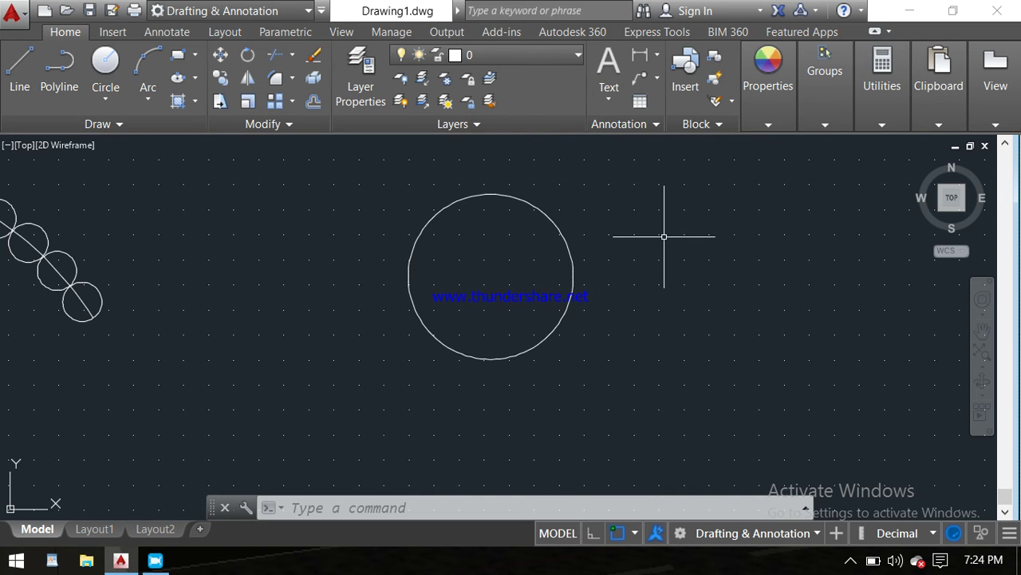
# Draw a small circle centred on the large circle's top quadrant point.
pyautogui.write('c')
pyautogui.press('Return')
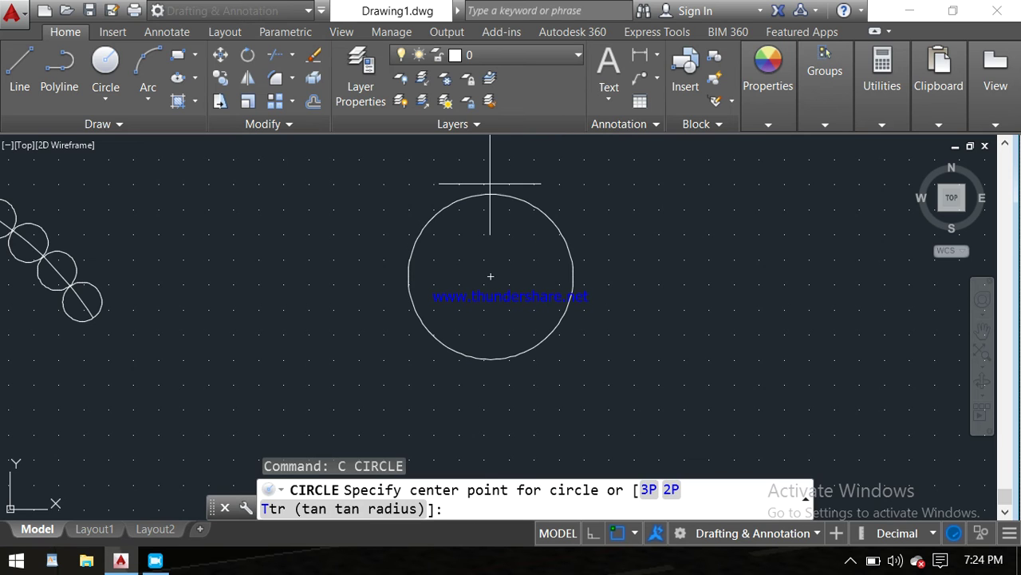
pyautogui.click(491, 192)
pyautogui.click(491, 175)
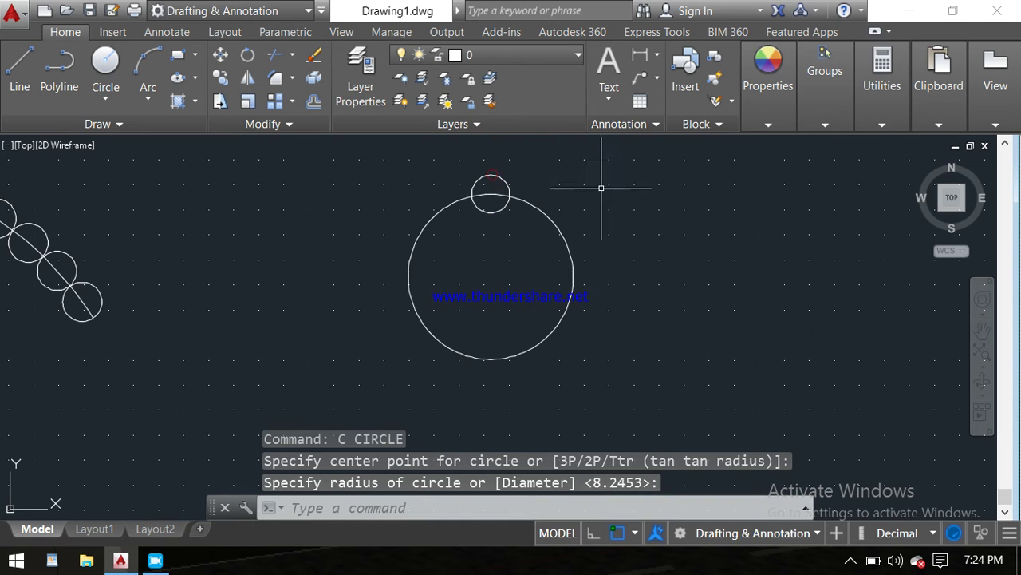
pyautogui.press('Escape')
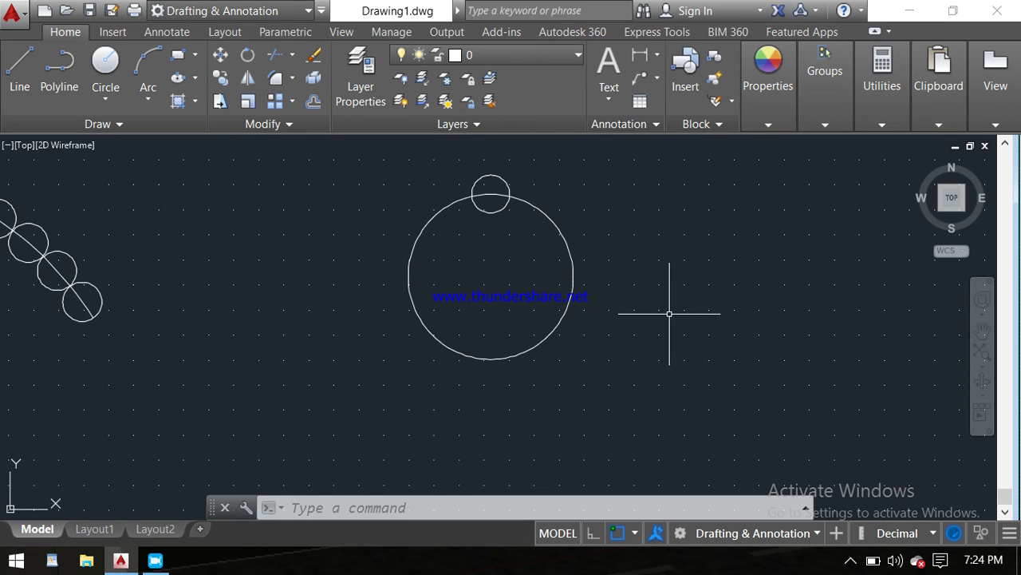
pyautogui.click(292, 101)
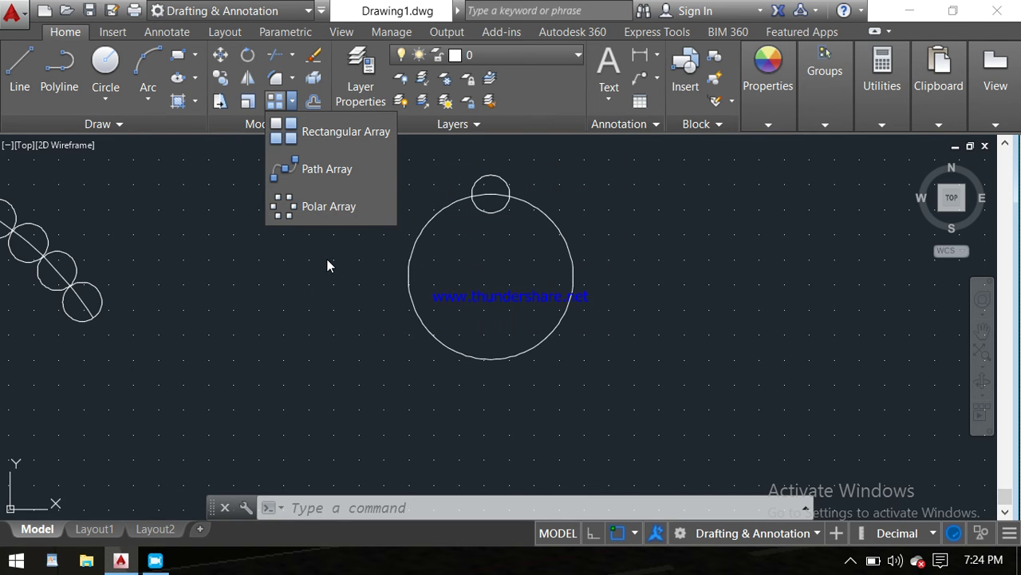
# Polar-array the small circle with AR around the large circle's centre, giving six copies.
pyautogui.write('a')
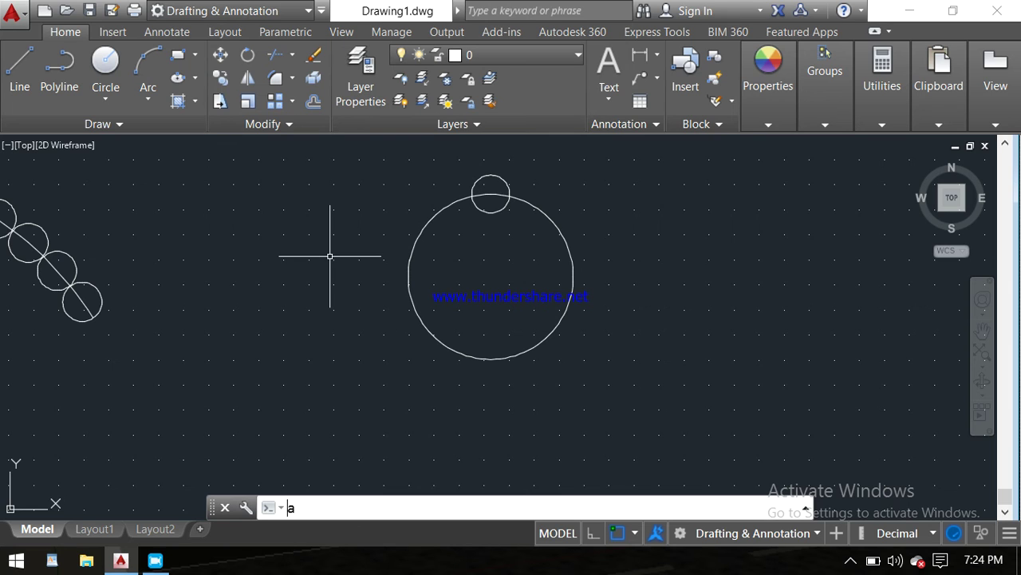
pyautogui.write('r')
pyautogui.press('Return')
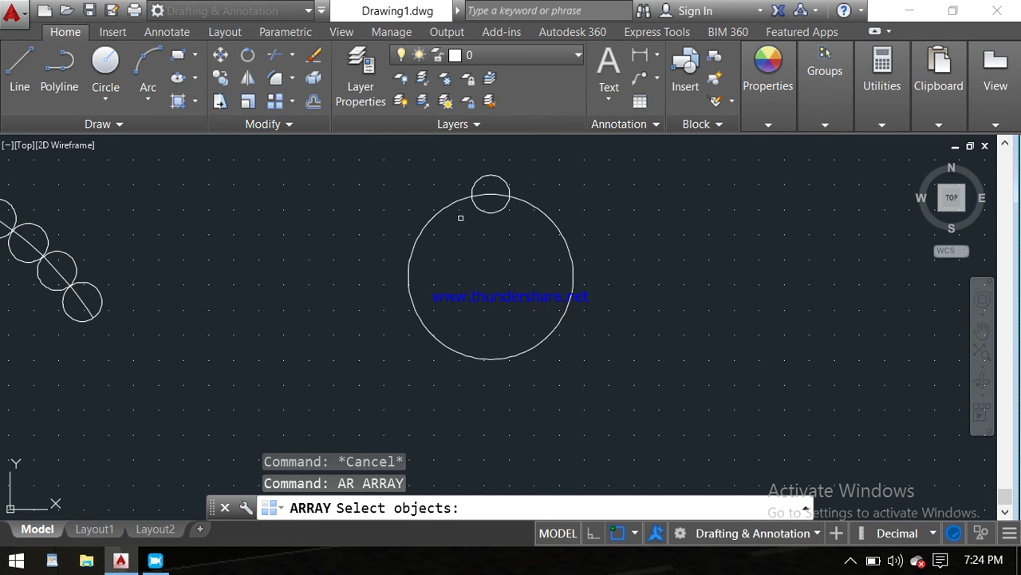
pyautogui.click(482, 208)
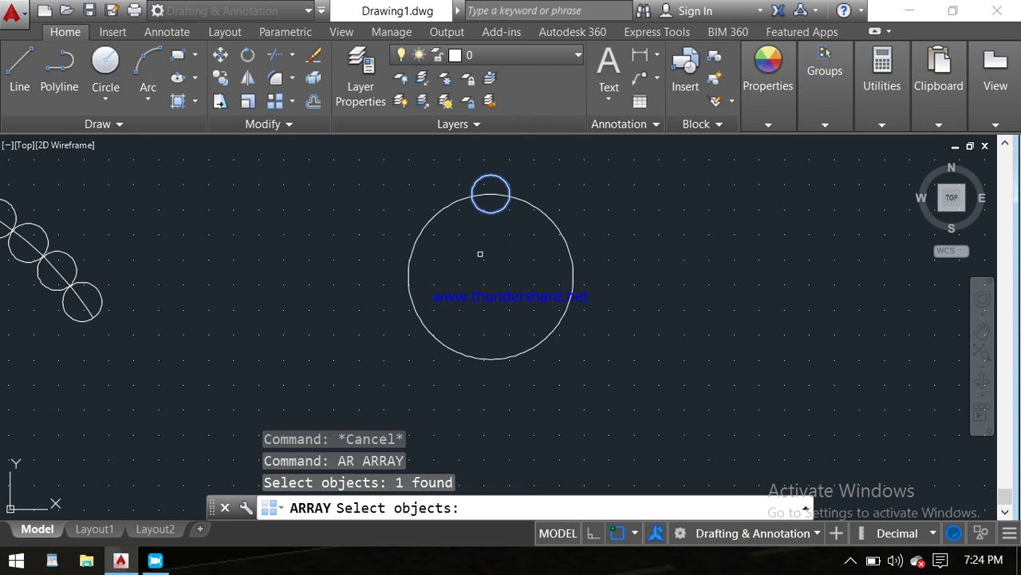
pyautogui.press('Return')
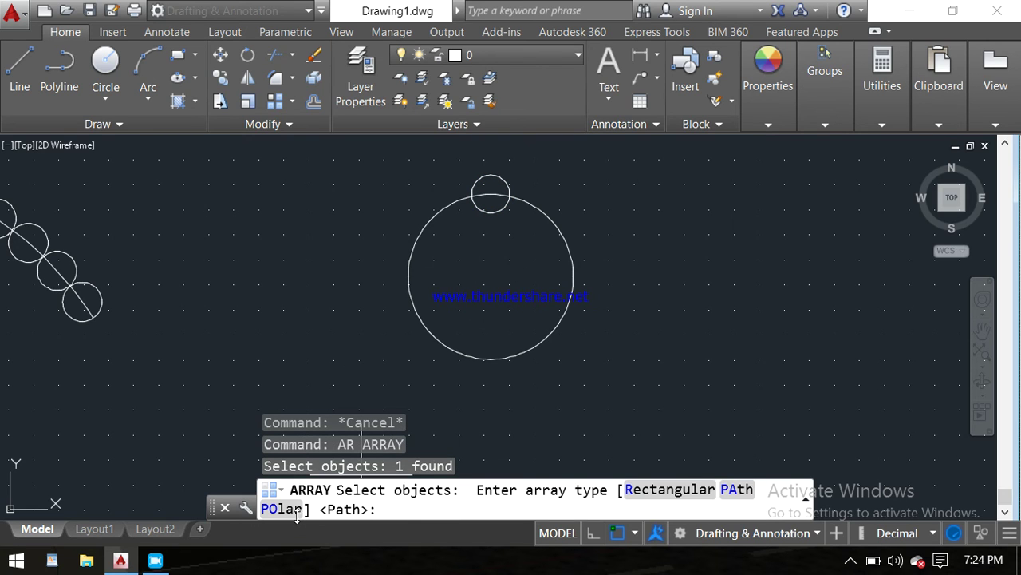
pyautogui.write('p')
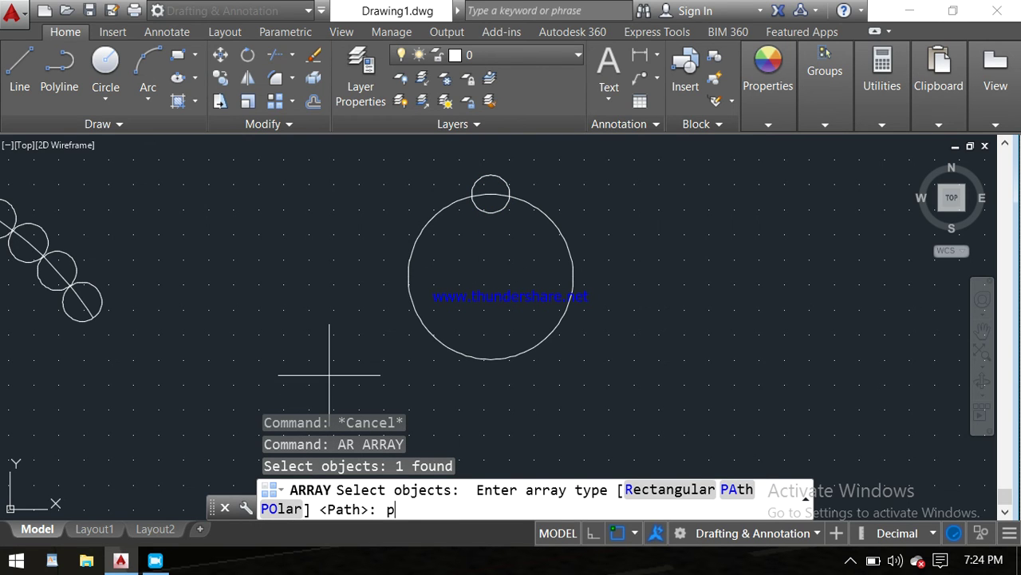
pyautogui.write('o')
pyautogui.press('Return')
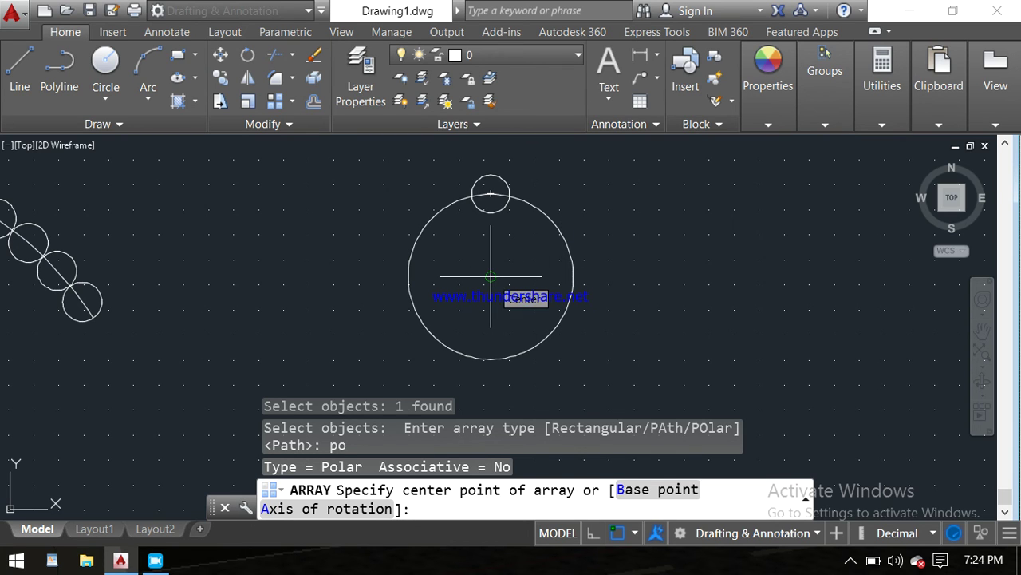
pyautogui.click(491, 276)
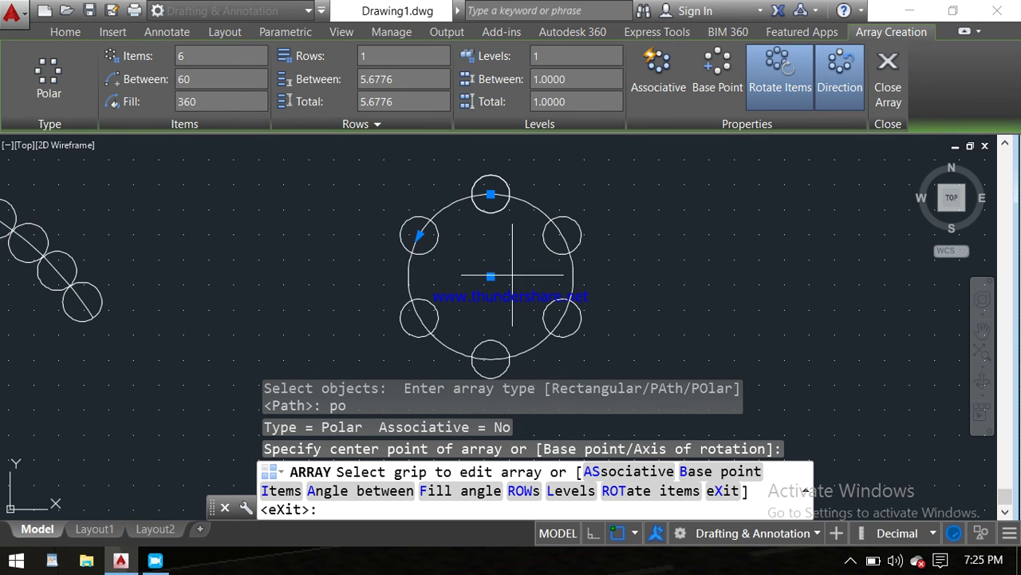
# Change the polar array to 8 items with 45° between them.
pyautogui.click(189, 55)
pyautogui.write('8')
pyautogui.write('45')
pyautogui.press('Return')
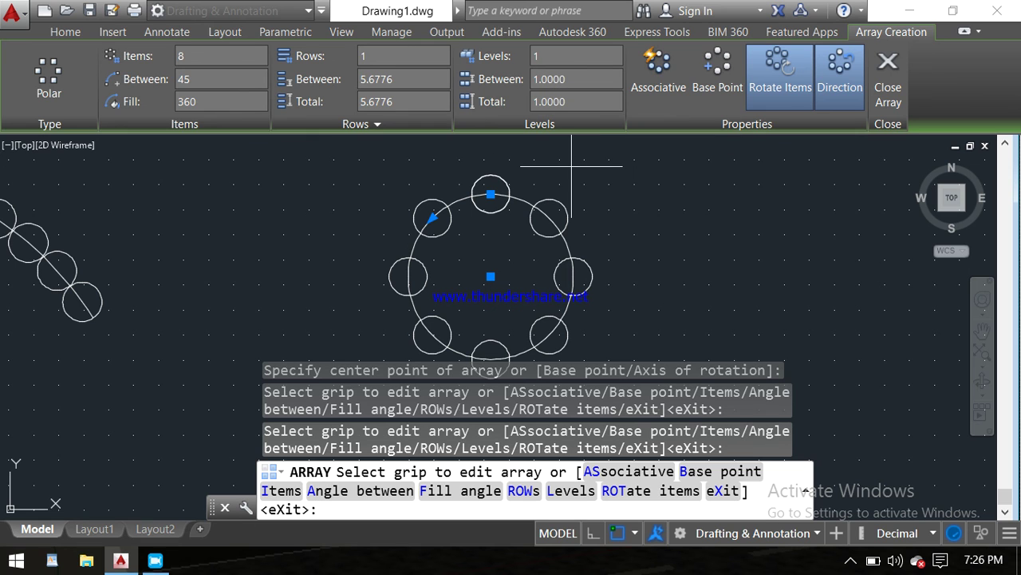
pyautogui.moveTo(574, 249); pyautogui.dragTo(574, 236, button='middle')
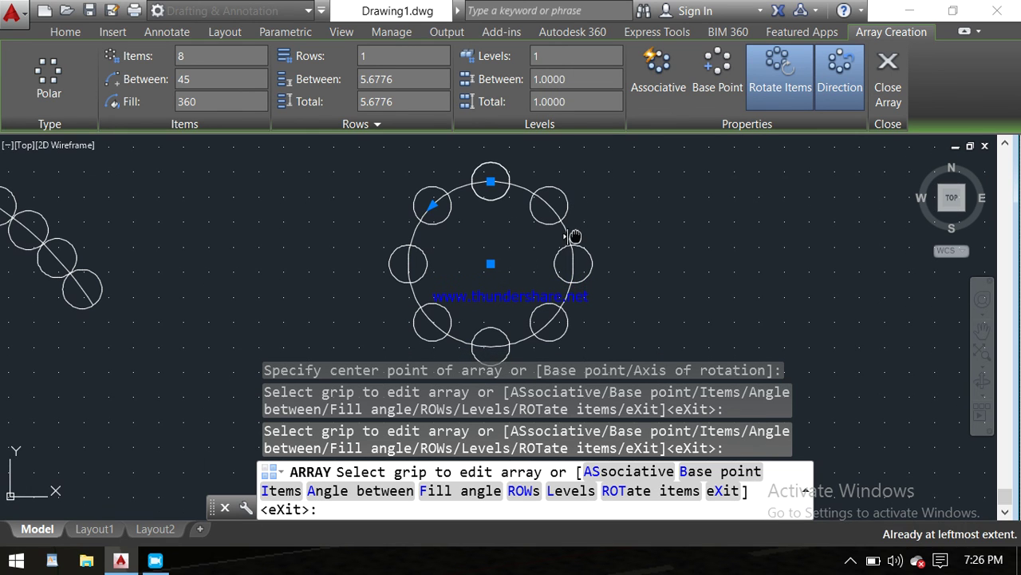
pyautogui.moveTo(611, 279); pyautogui.dragTo(666, 190, button='middle')
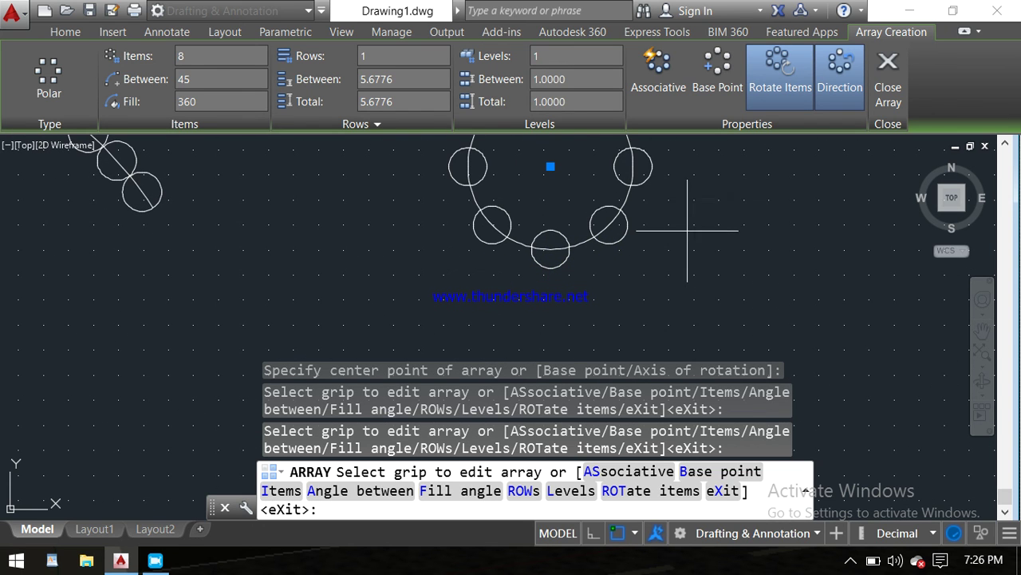
pyautogui.scroll(-1, 691, 236)
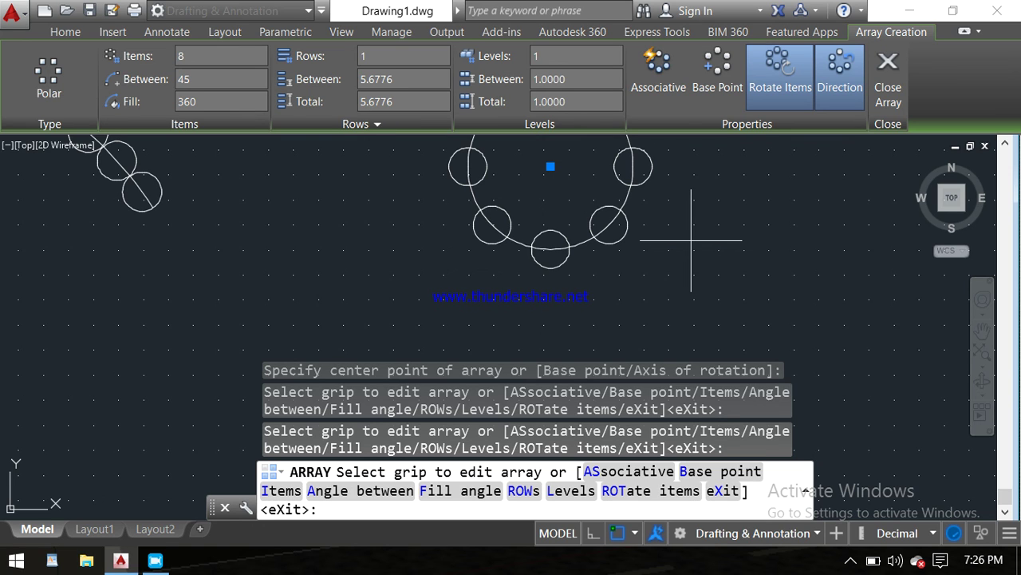
pyautogui.click(851, 559)
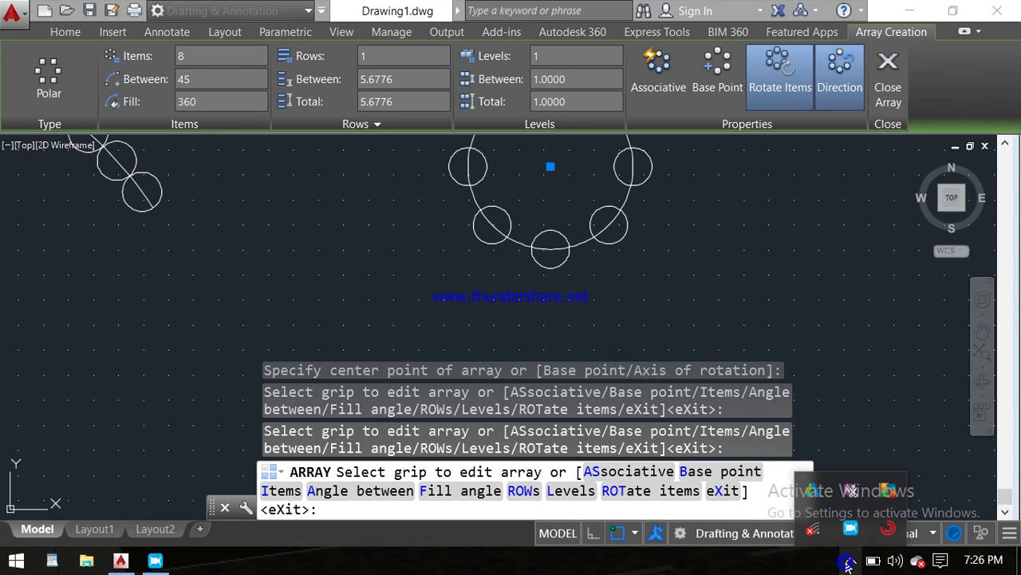
pyautogui.click(809, 272)
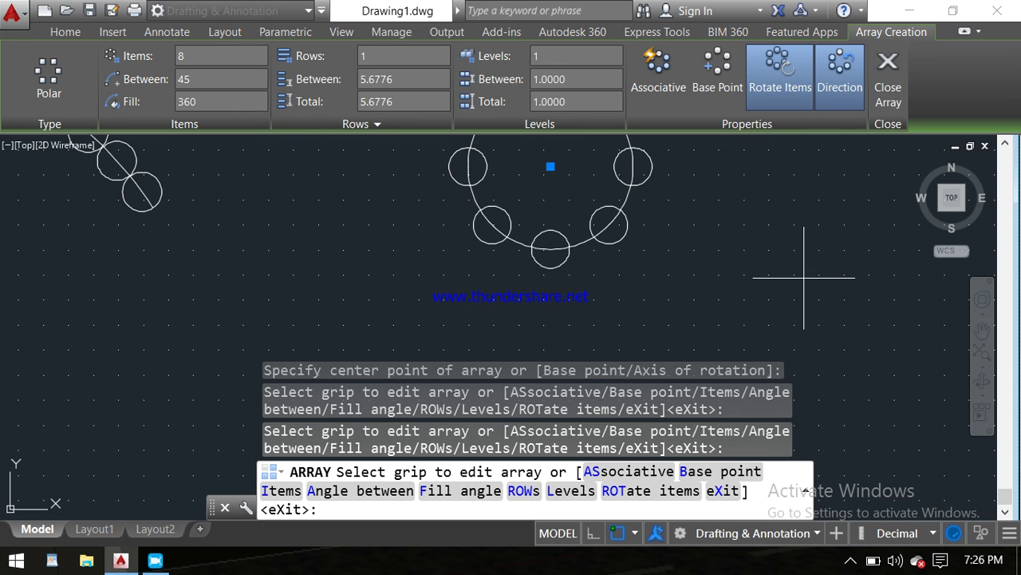
pyautogui.click(851, 560)
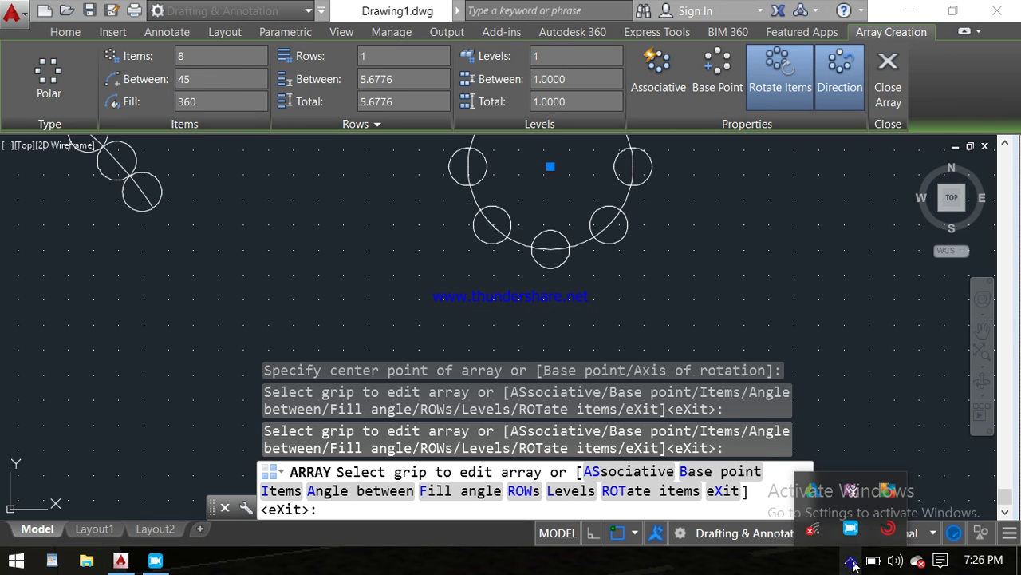